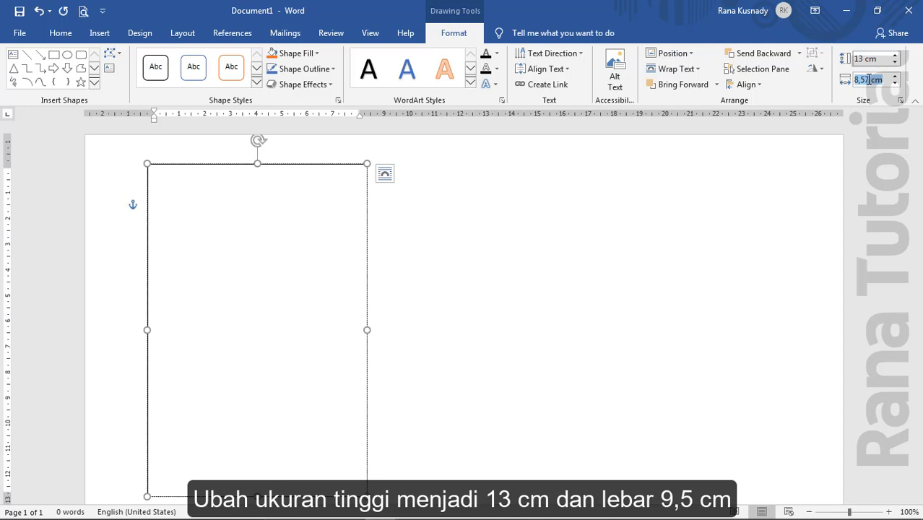
Step: Set the text box's width to 9,5 cm and all four of its internal margins to 0,5 cm
{"action": "type", "text": "9,5"}
{"action": "left_click", "coordinate": [297, 211]}
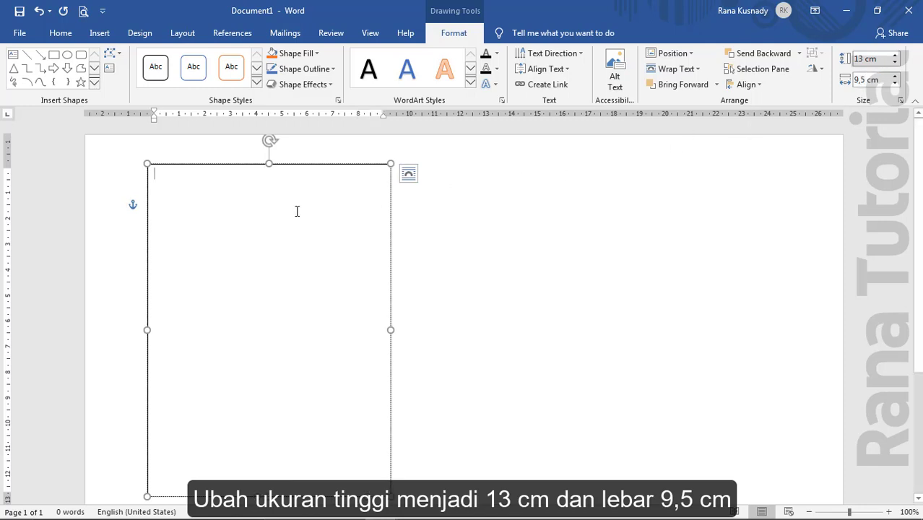
{"action": "right_click", "coordinate": [353, 166]}
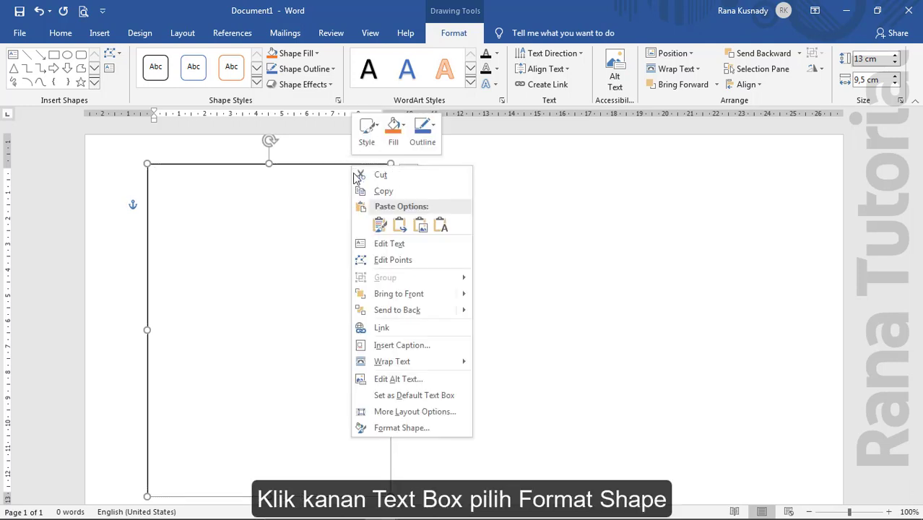
{"action": "left_click", "coordinate": [398, 429]}
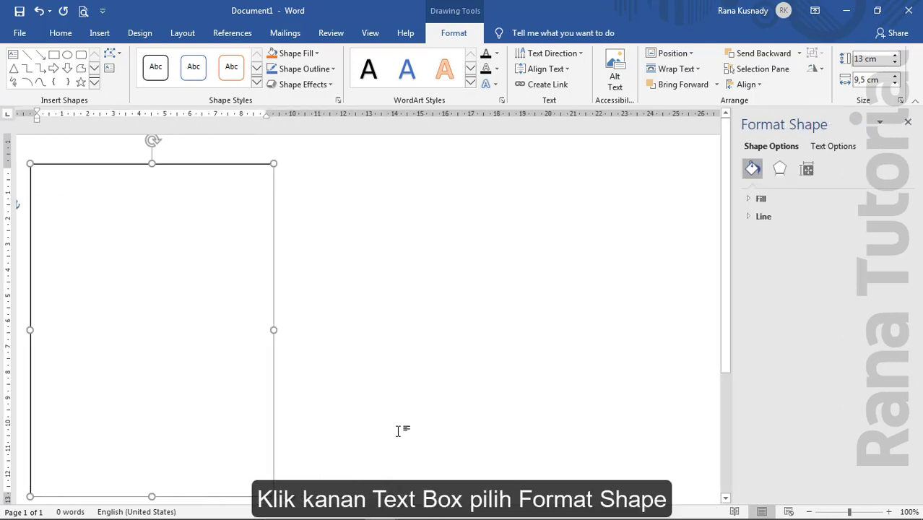
{"action": "left_click", "coordinate": [806, 171]}
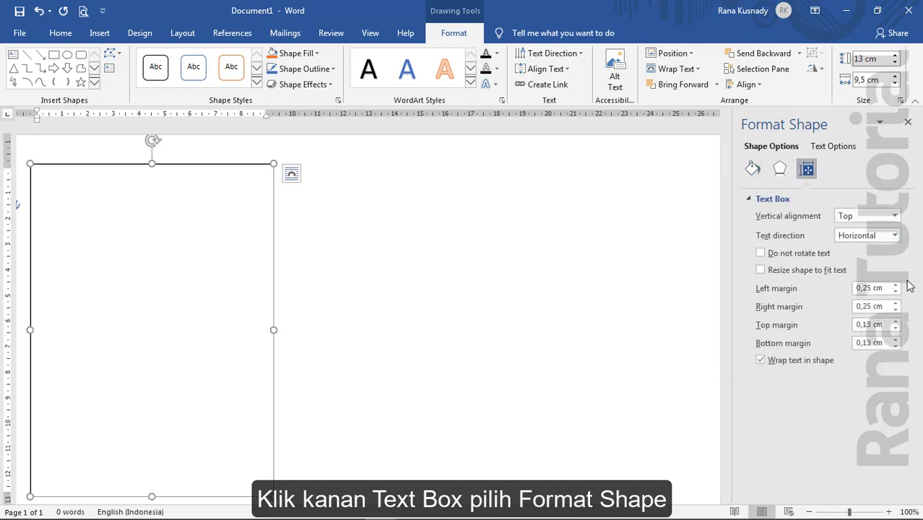
{"action": "left_click", "coordinate": [896, 285]}
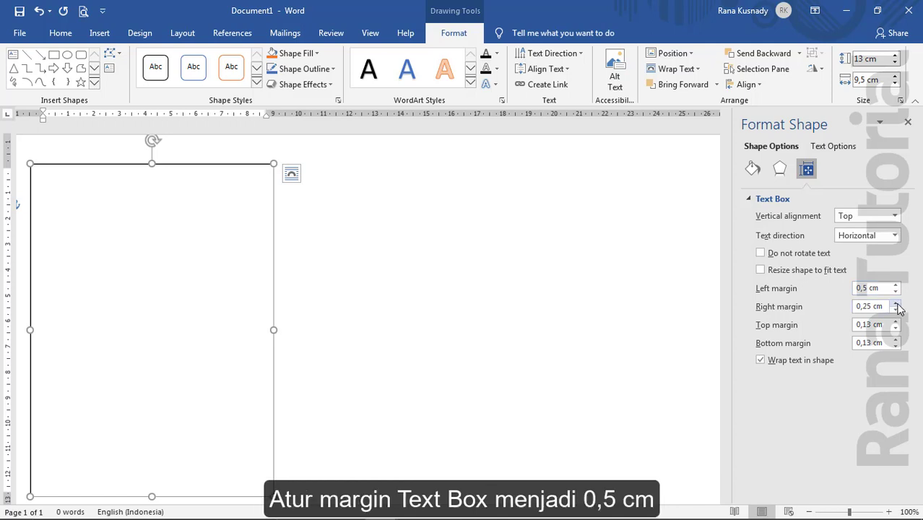
{"action": "left_click", "coordinate": [895, 304]}
{"action": "left_click", "coordinate": [895, 322]}
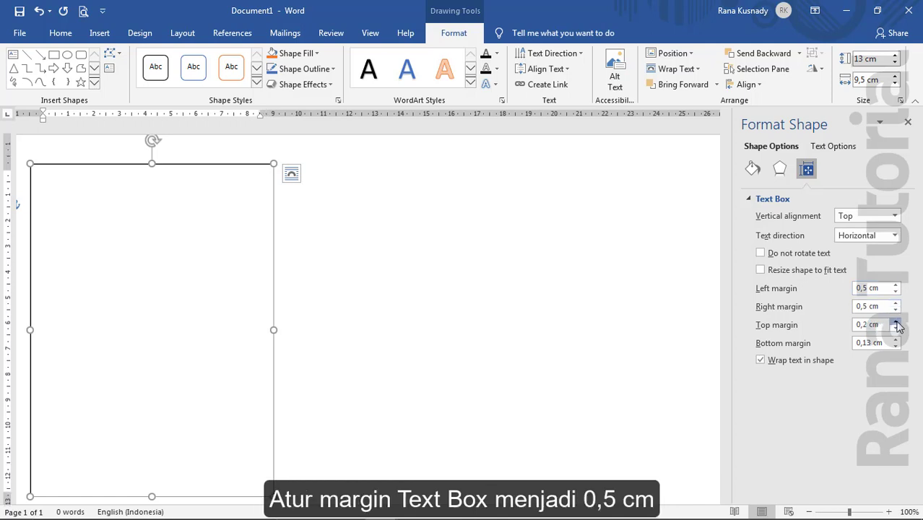
{"action": "left_click", "coordinate": [896, 322]}
{"action": "left_click", "coordinate": [896, 322]}
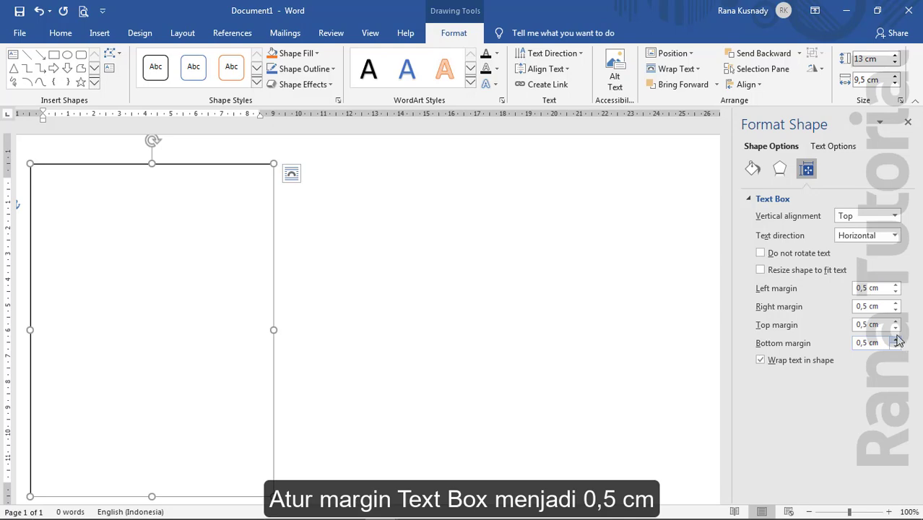
{"action": "left_click", "coordinate": [908, 121]}
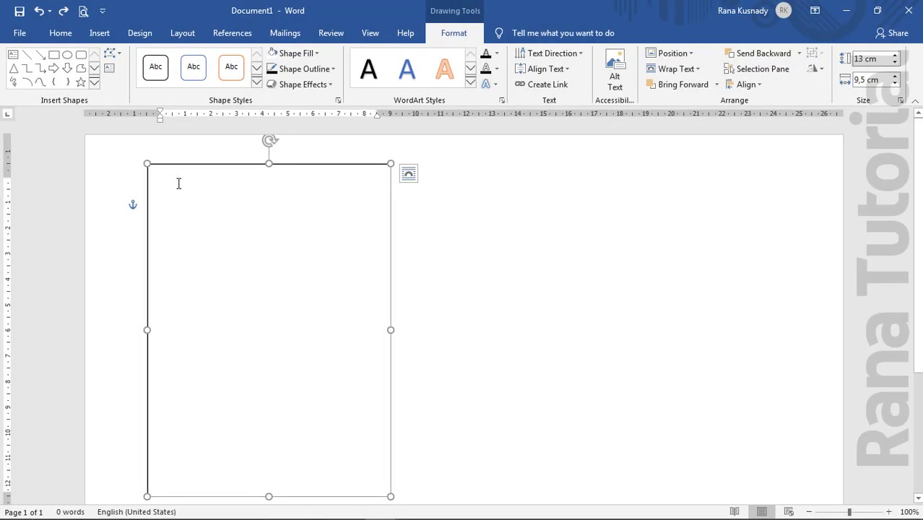
Step: Set the paragraph spacing after to 0 pt in the text box and insert the picture 531px-KPU_Logo from this device
{"action": "left_click", "coordinate": [184, 33]}
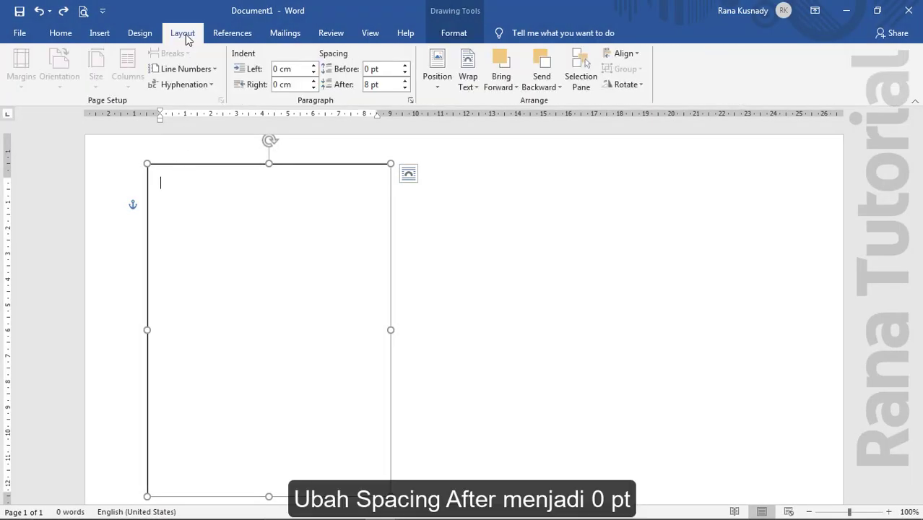
{"action": "left_click", "coordinate": [405, 88]}
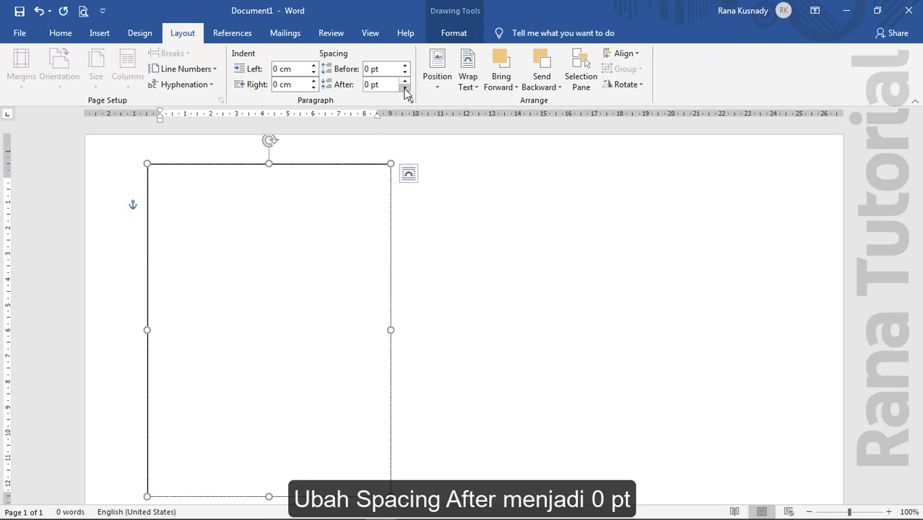
{"action": "left_click", "coordinate": [108, 34]}
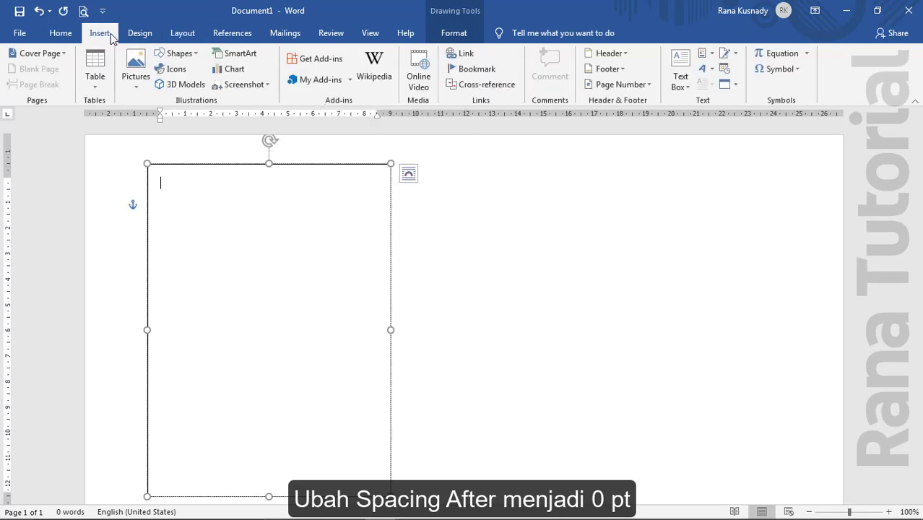
{"action": "left_click", "coordinate": [138, 85]}
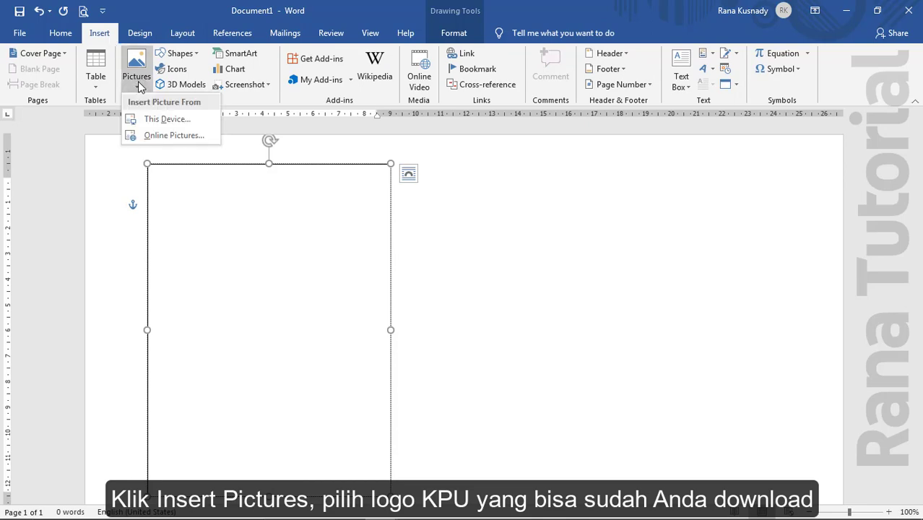
{"action": "left_click", "coordinate": [153, 119]}
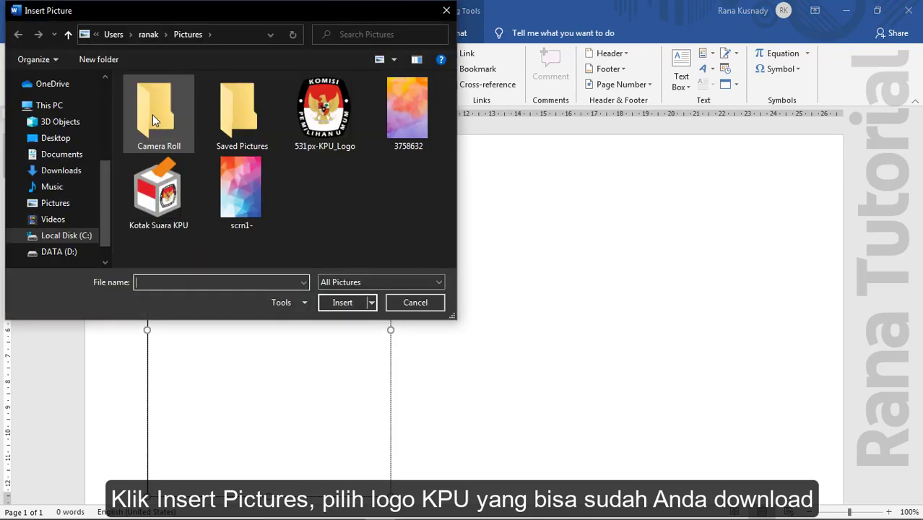
{"action": "double_click", "coordinate": [309, 115]}
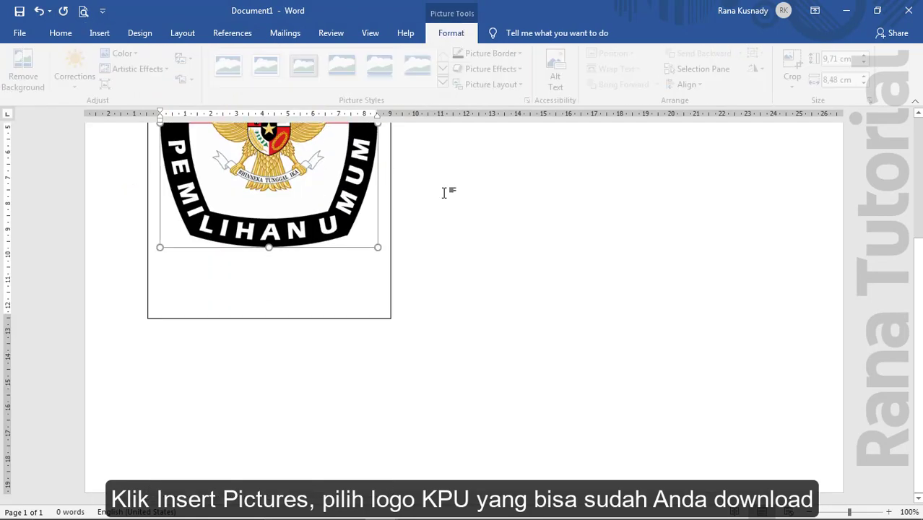
{"action": "left_click_drag", "start_coordinate": [919, 289], "coordinate": [920, 167]}
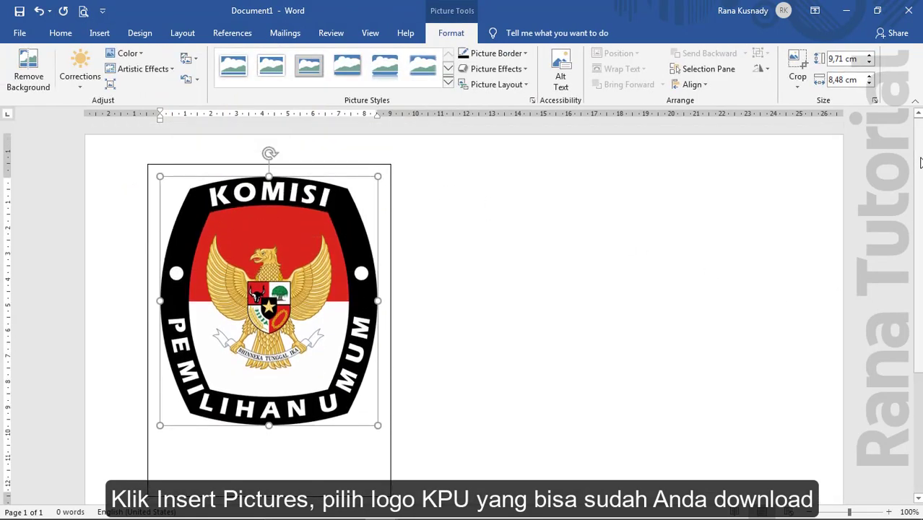
Step: Shrink the KPU logo to about 2,71 cm high by 2,37 cm wide and centre it horizontally in the text box
{"action": "left_click_drag", "start_coordinate": [378, 426], "coordinate": [268, 299]}
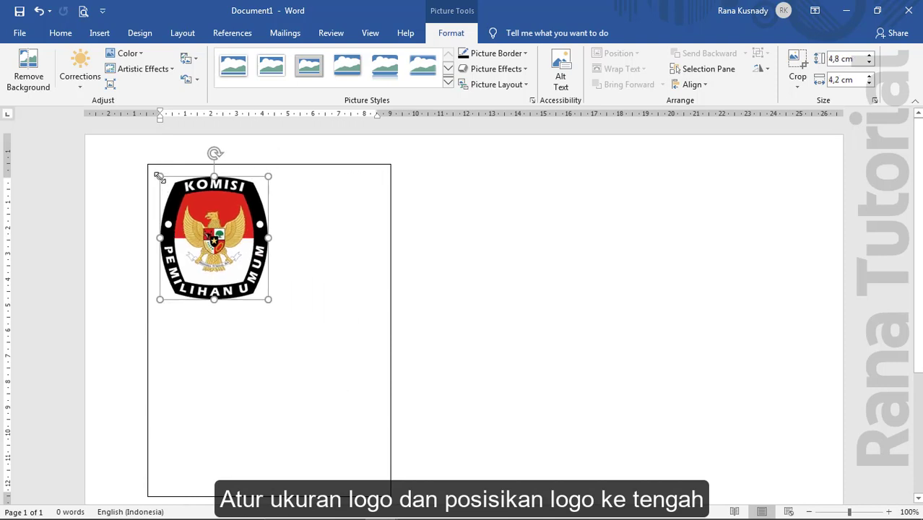
{"action": "left_click_drag", "start_coordinate": [161, 186], "coordinate": [206, 250]}
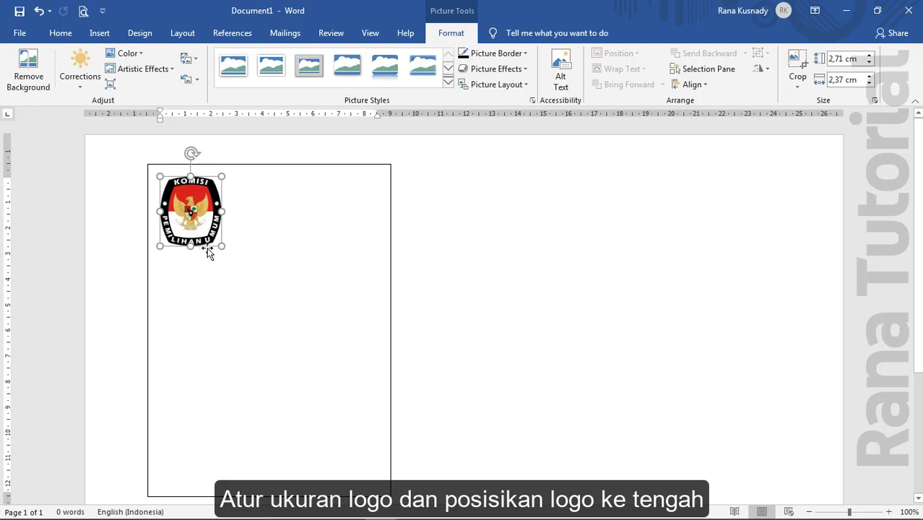
{"action": "left_click", "coordinate": [63, 33]}
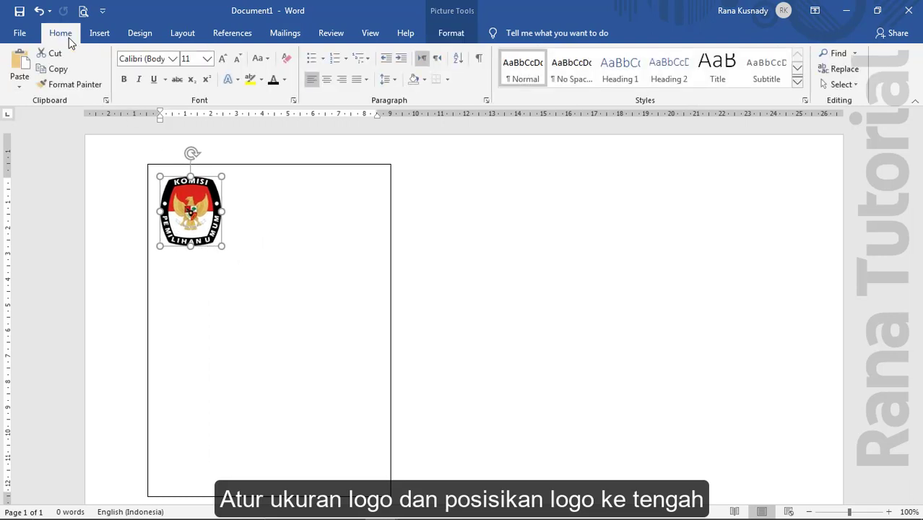
{"action": "left_click", "coordinate": [326, 78]}
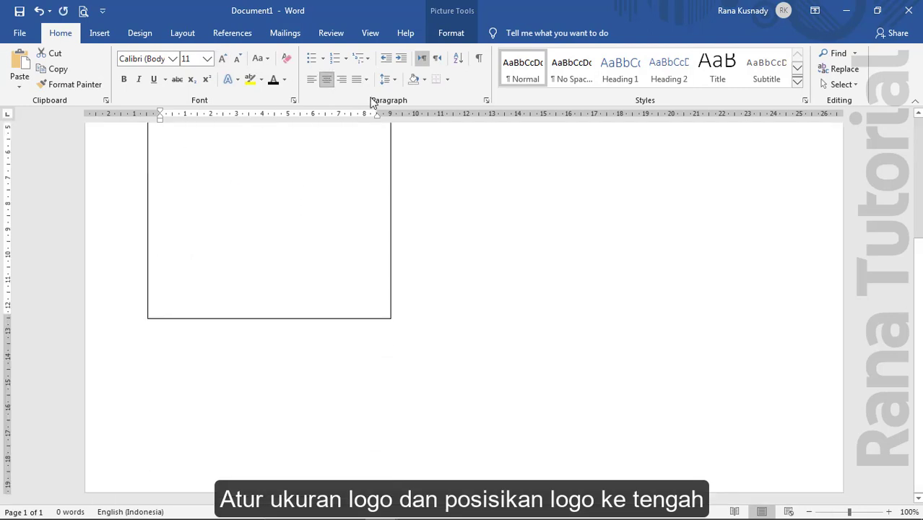
{"action": "scroll", "coordinate": [419, 271], "scroll_direction": "up", "scroll_amount": 3}
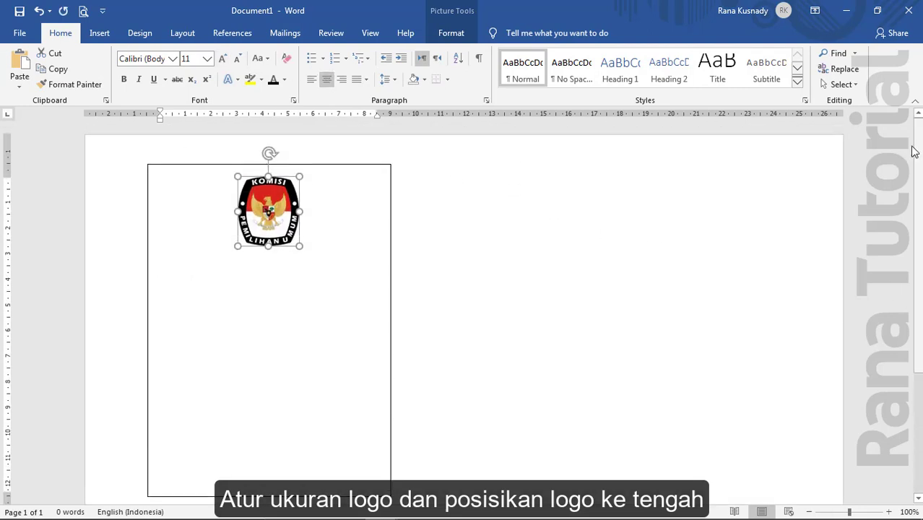
Step: Add the two centred lines "PANITIA PEMUNGUTAN SUARA" and "KAMPUNG DURIAN RUNTUH" beneath the logo
{"action": "left_click", "coordinate": [334, 245]}
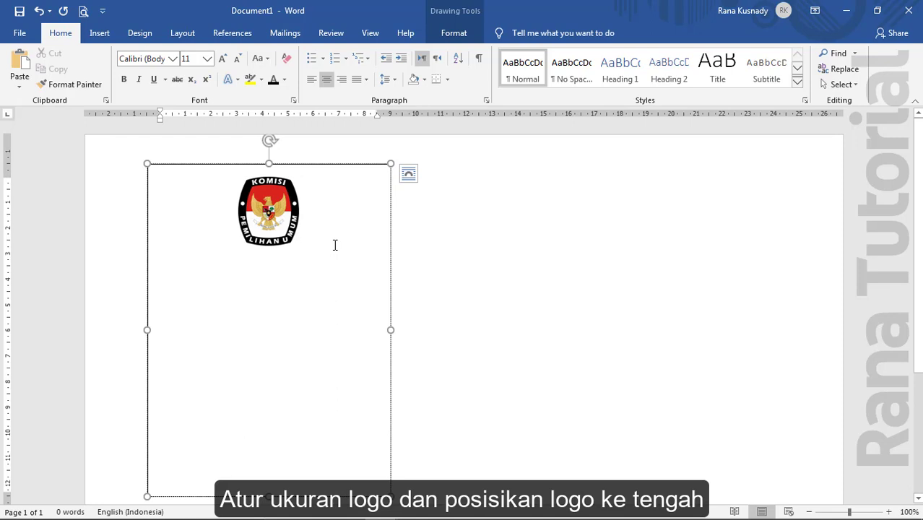
{"action": "key", "text": "Return"}
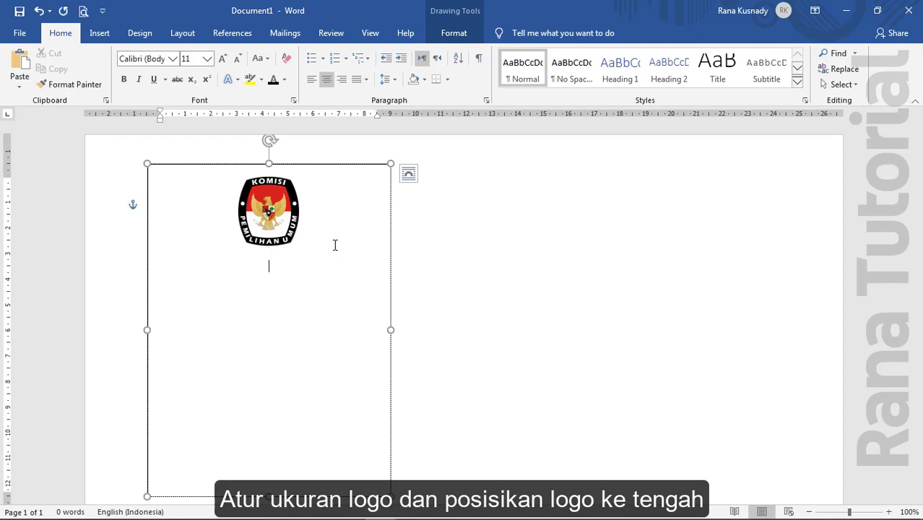
{"action": "type", "text": "PANITI"}
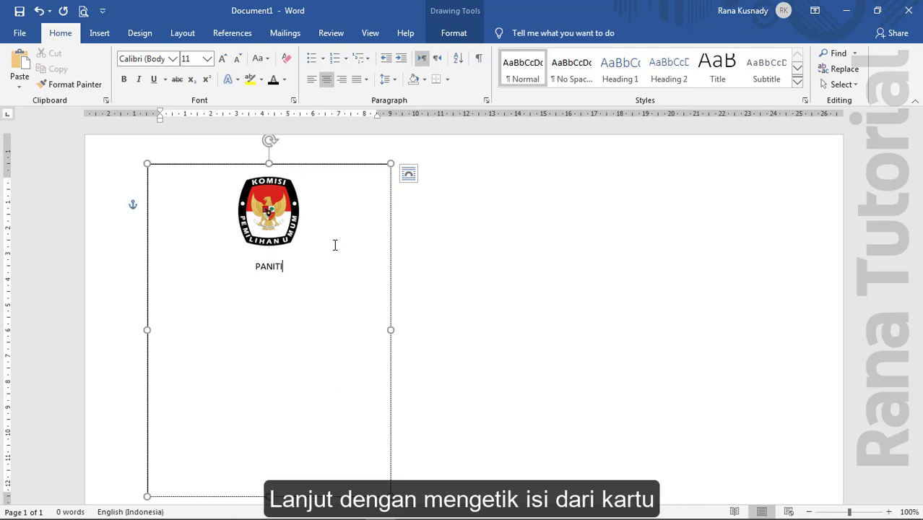
{"action": "type", "text": "A PEMUNGUTAN "}
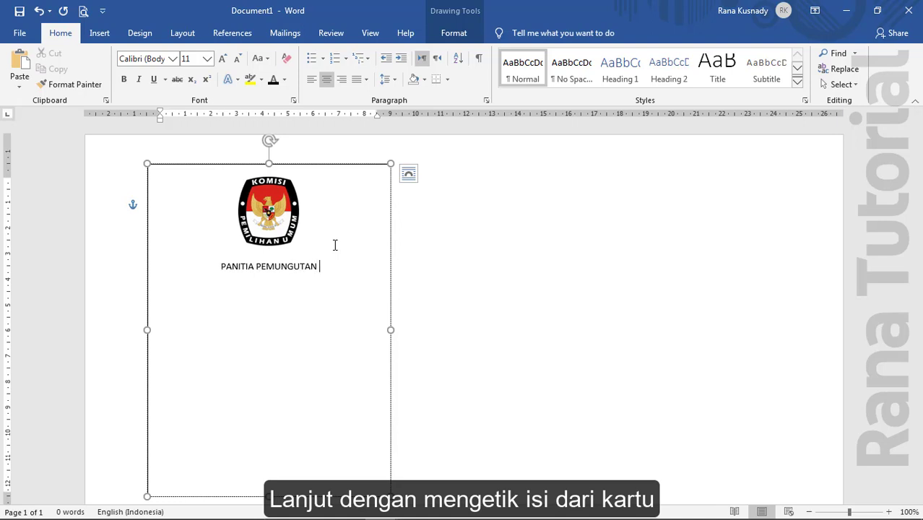
{"action": "type", "text": "SUARA"}
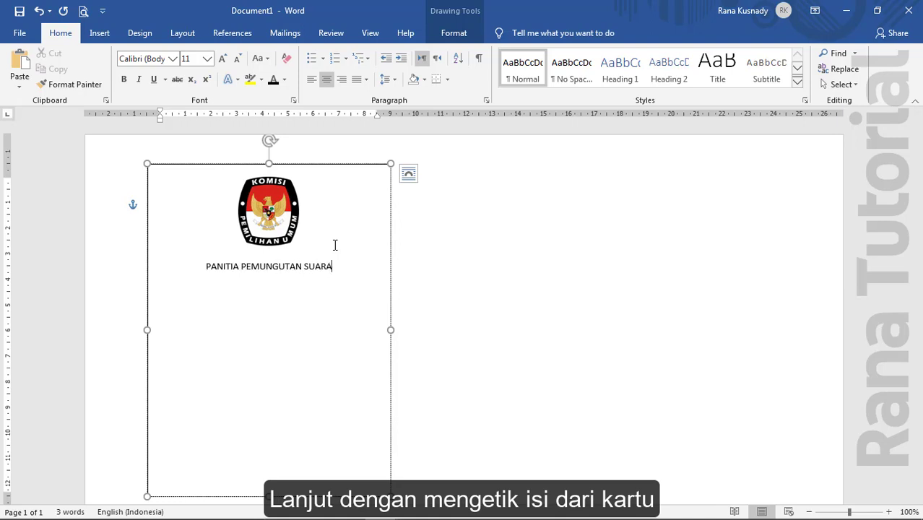
{"action": "key", "text": "Return"}
{"action": "type", "text": "KAMPUN"}
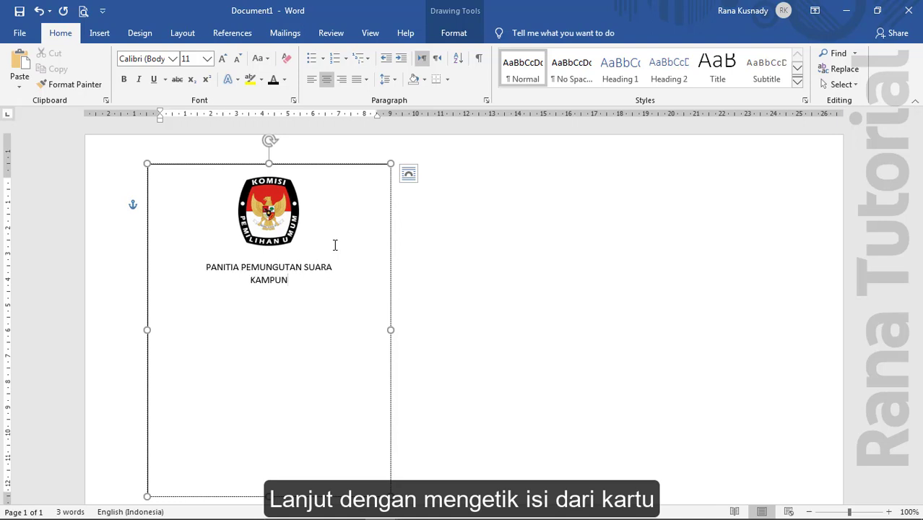
{"action": "type", "text": "G DURIAN RUNTUH"}
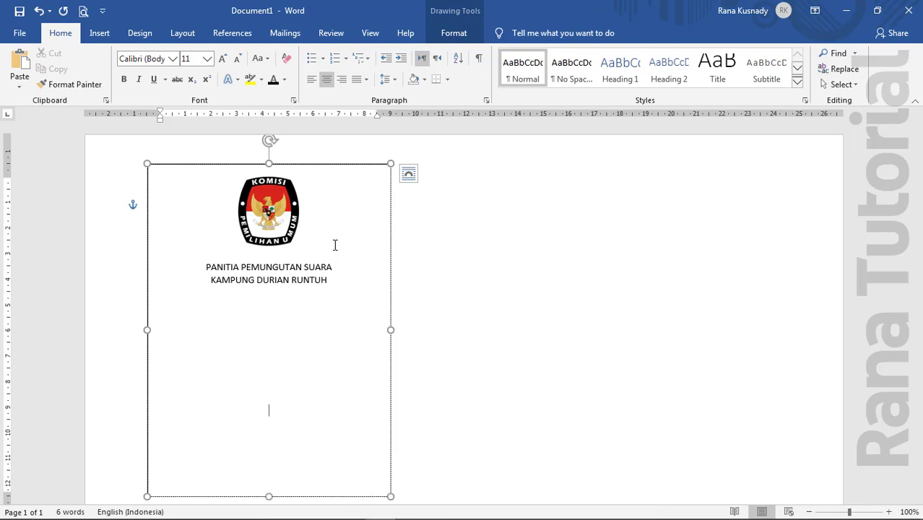
Step: Leaving a blank gap for a photo, enter the cardholder's full name with the position "KETUA" on the line below
{"action": "type", "text": "DALANG RANGGI"}
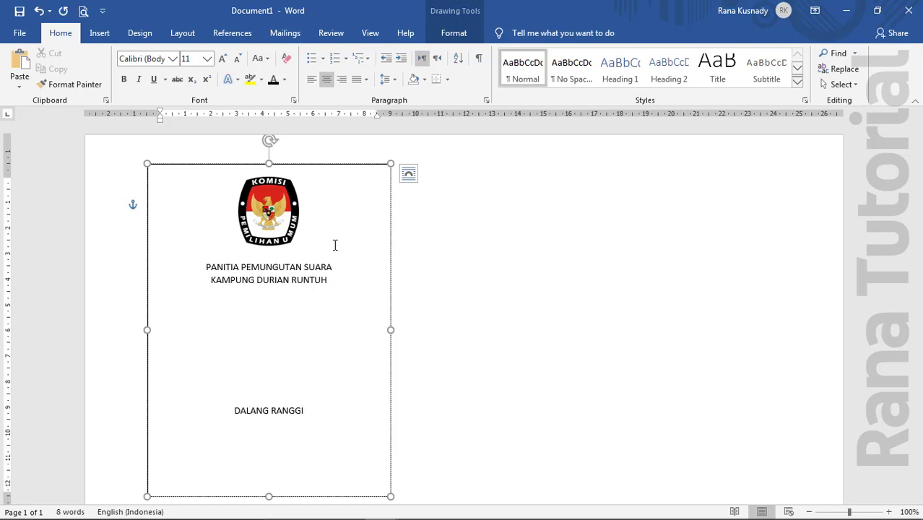
{"action": "type", "text": "KETUA"}
{"action": "key", "text": "Return"}
Step: Insert a 2x1 table beneath the position line and narrow its first column to about 2 cm
{"action": "left_click", "coordinate": [95, 33]}
{"action": "left_click", "coordinate": [94, 69]}
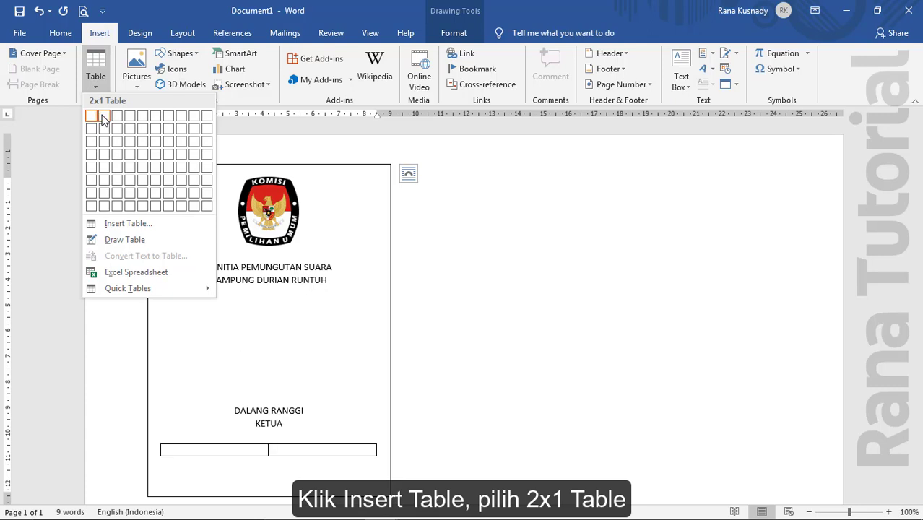
{"action": "left_click", "coordinate": [103, 120]}
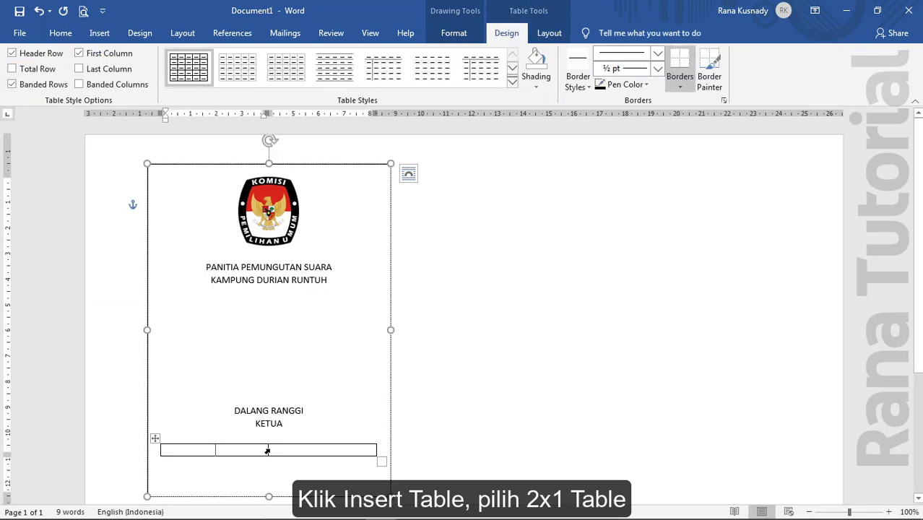
{"action": "left_click_drag", "start_coordinate": [266, 449], "coordinate": [211, 452]}
Step: Fill the table's wide second cell with "PEMILIHAN UMUM" and "BUPATI DAN WAKIL BUPATI" on two lines
{"action": "left_click", "coordinate": [259, 450]}
{"action": "type", "text": "PE"}
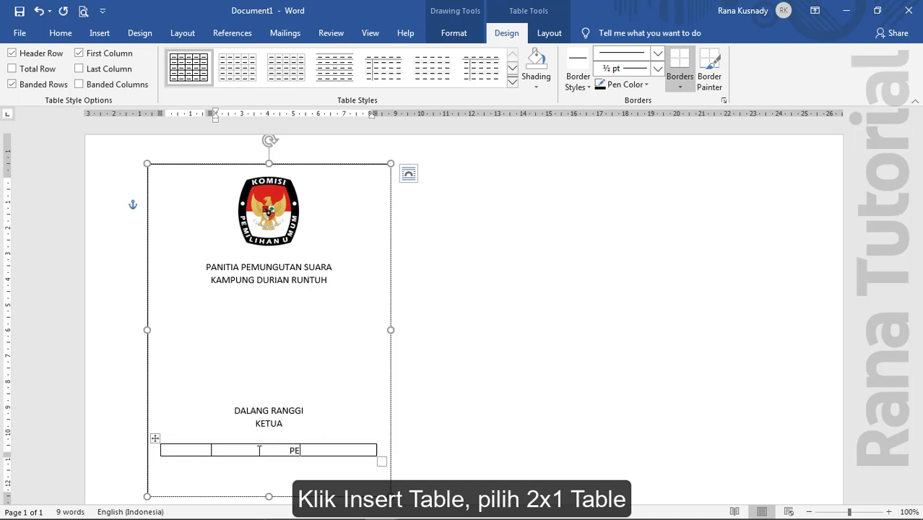
{"action": "type", "text": "MILIHAN UMUM"}
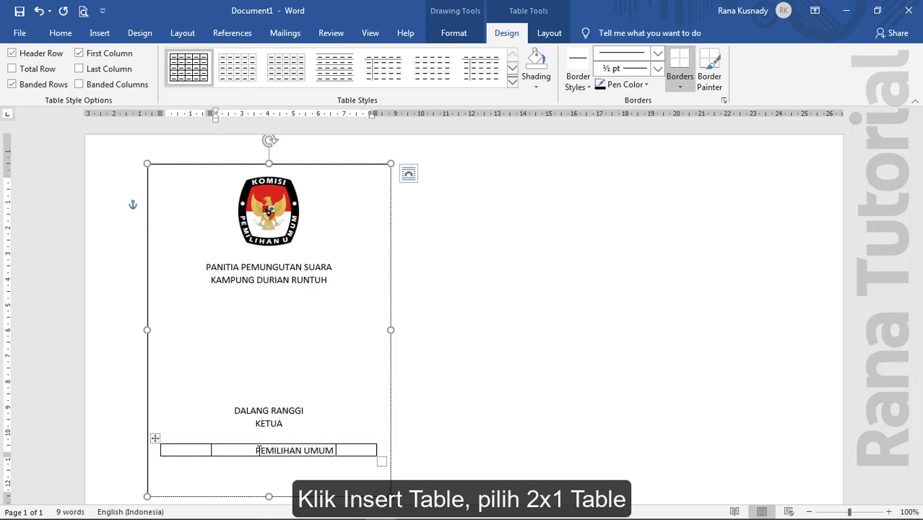
{"action": "key", "text": "Return"}
{"action": "type", "text": "BUPATI DAN W"}
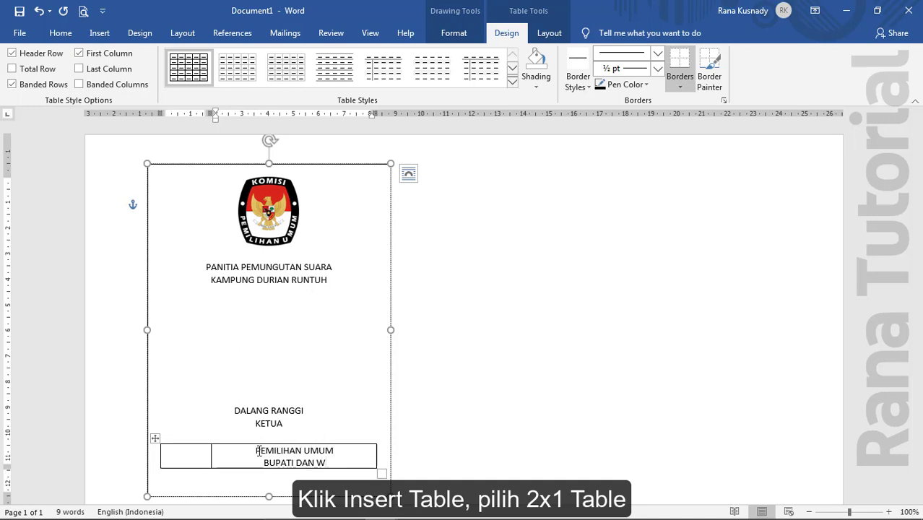
{"action": "type", "text": "AKIL BUPATI"}
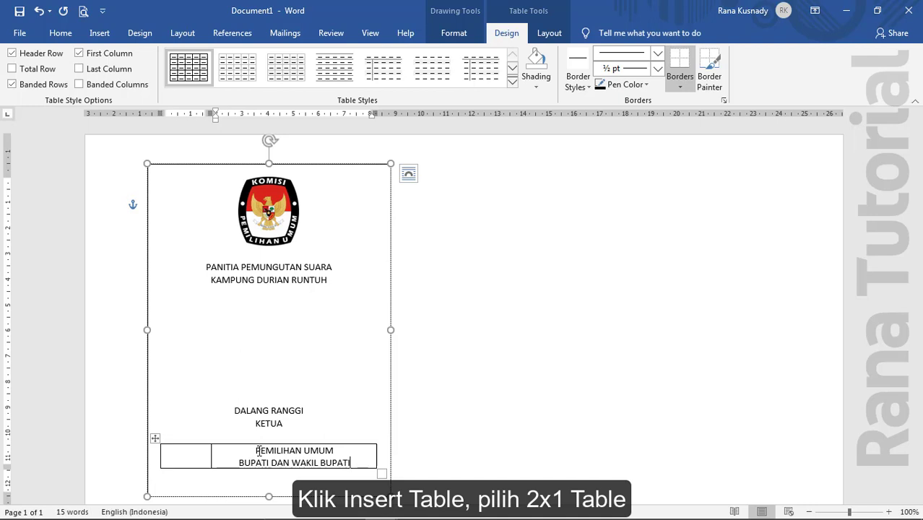
Step: Insert the picture "Kotak Suara KPU" from the device into the footer table's narrow first cell
{"action": "left_click", "coordinate": [199, 454]}
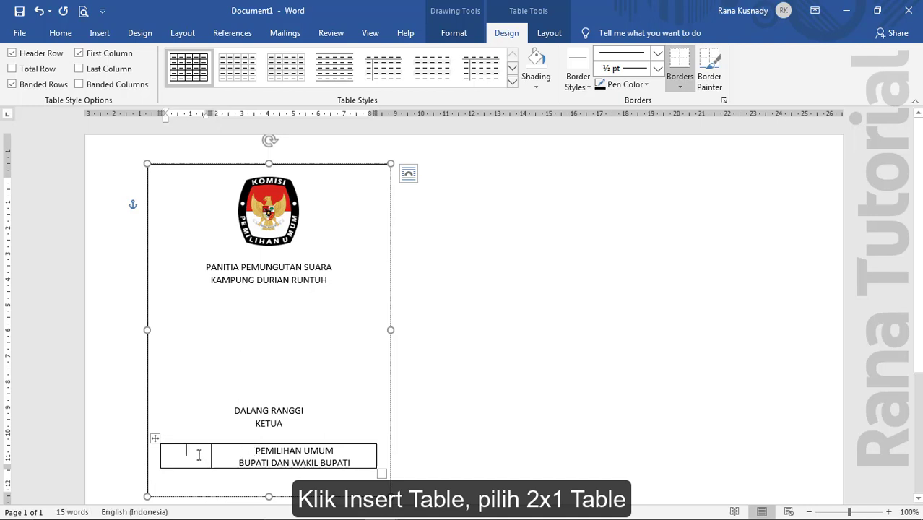
{"action": "left_click", "coordinate": [99, 34]}
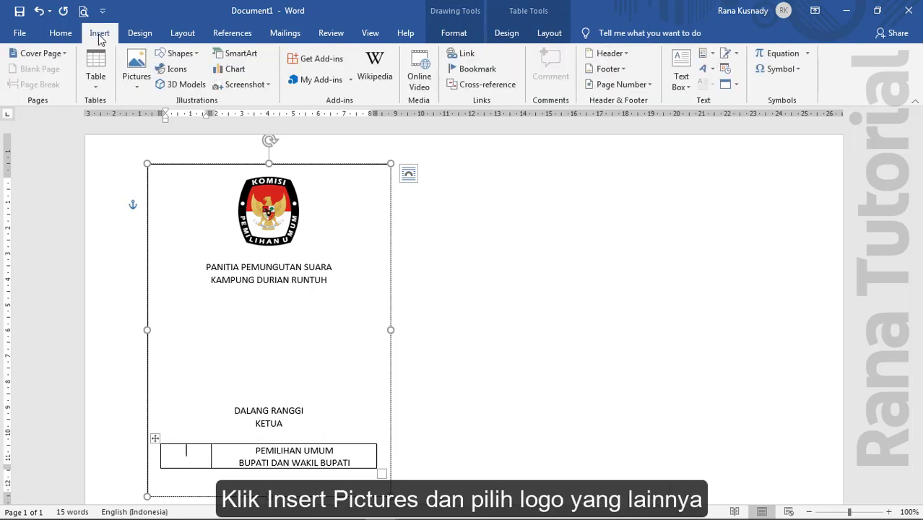
{"action": "left_click", "coordinate": [139, 82]}
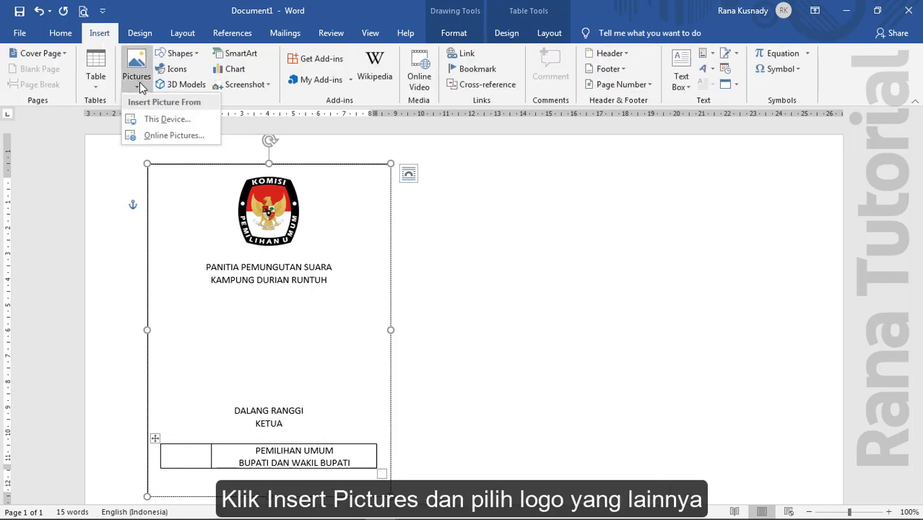
{"action": "left_click", "coordinate": [155, 119]}
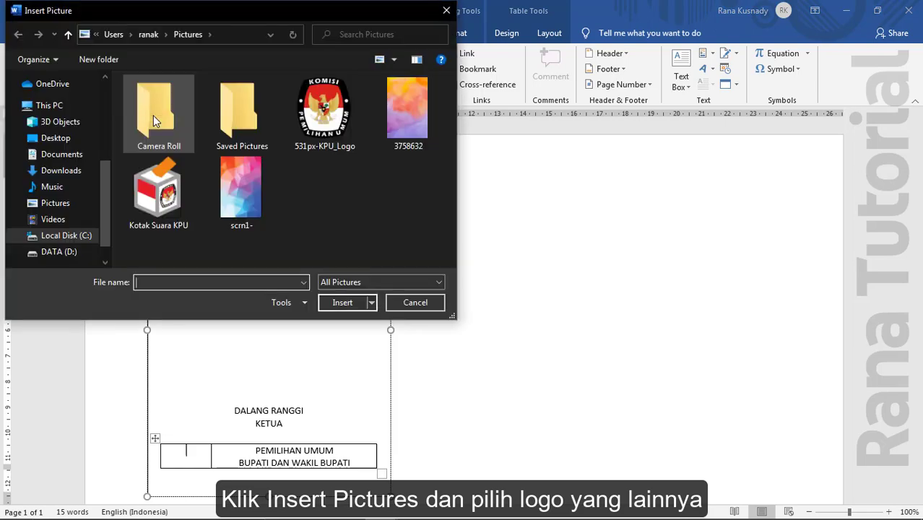
{"action": "double_click", "coordinate": [165, 193]}
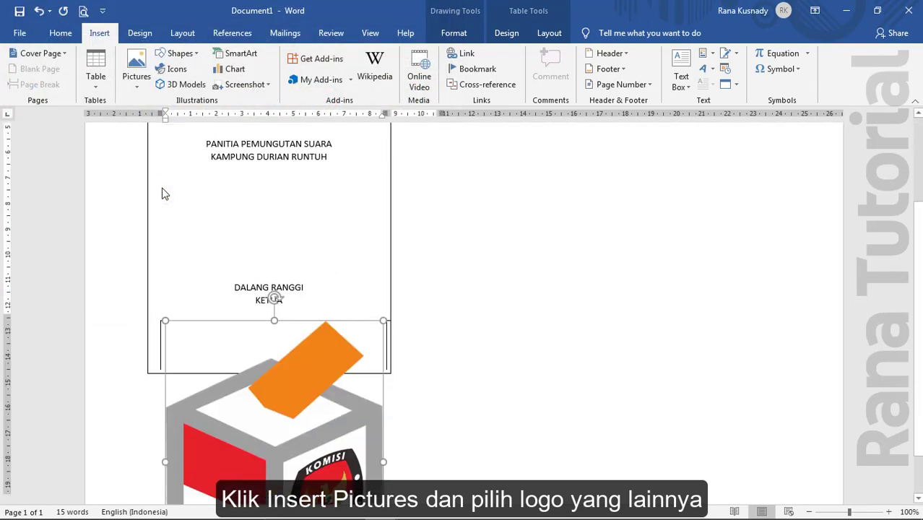
Step: Shrink the ballot box picture proportionally to about 1.37 cm high and 1.06 cm wide so it fits its cell
{"action": "left_click_drag", "start_coordinate": [165, 267], "coordinate": [281, 393]}
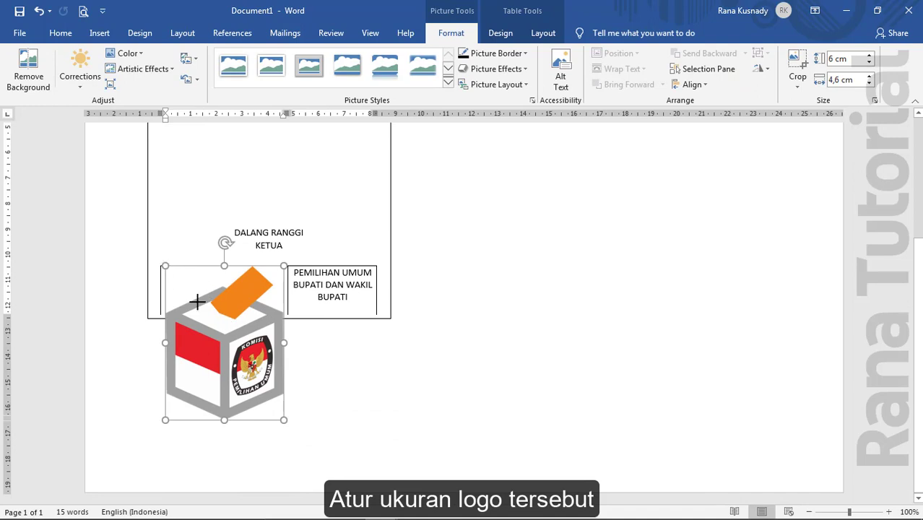
{"action": "left_click_drag", "start_coordinate": [197, 302], "coordinate": [245, 371]}
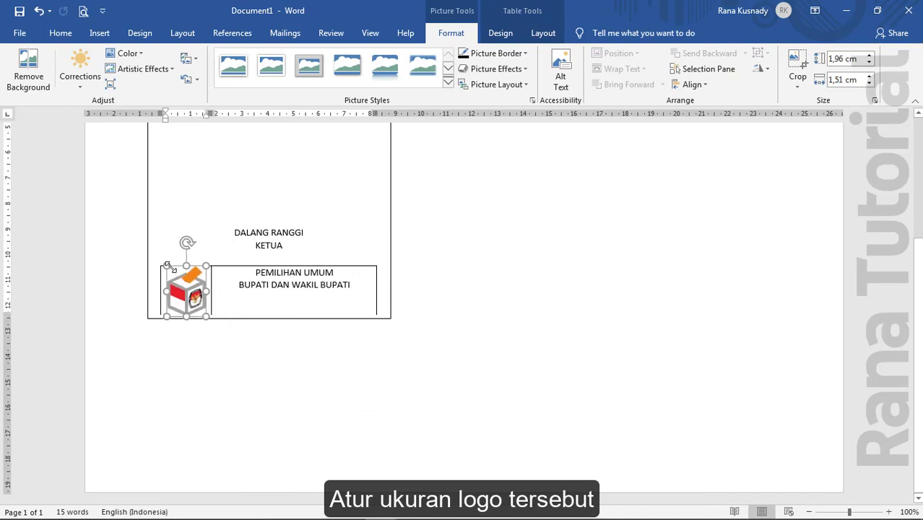
{"action": "left_click_drag", "start_coordinate": [166, 266], "coordinate": [177, 282]}
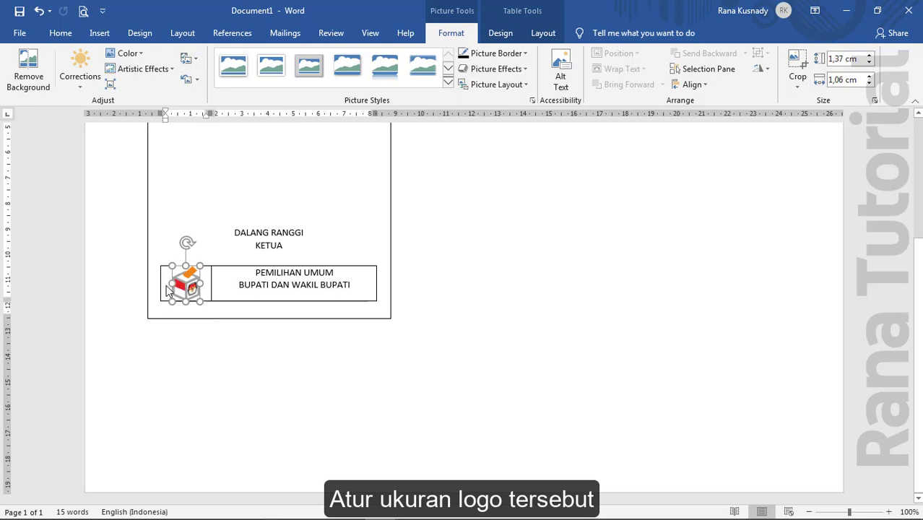
Step: Centre the contents of both footer table cells horizontally and vertically with Align Center
{"action": "left_click", "coordinate": [161, 284]}
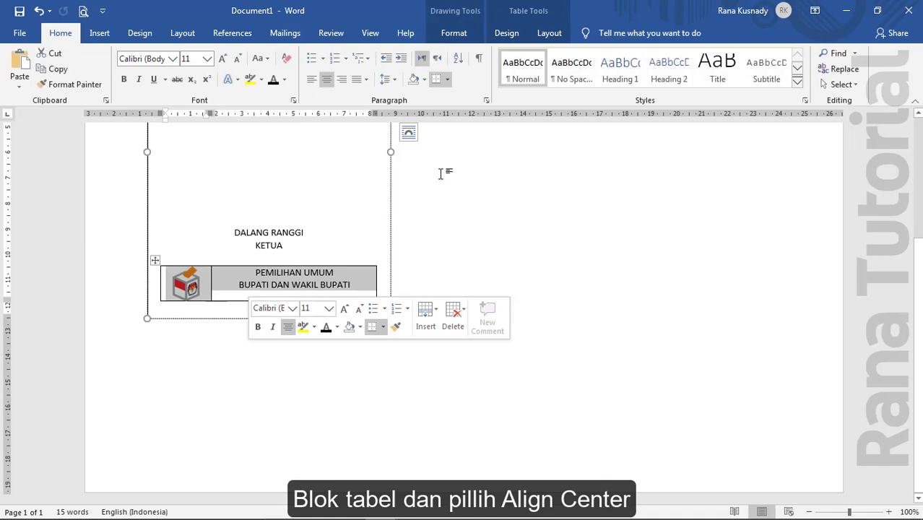
{"action": "left_click", "coordinate": [542, 41]}
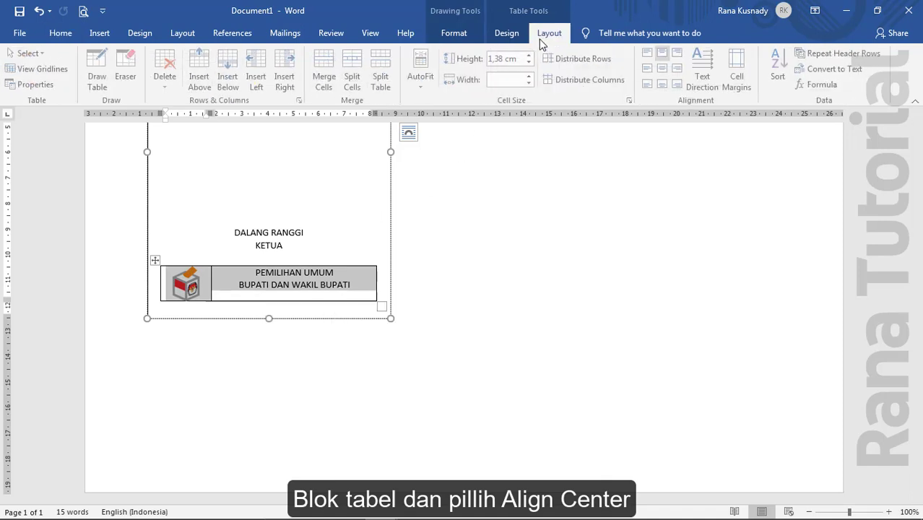
{"action": "left_click", "coordinate": [670, 69]}
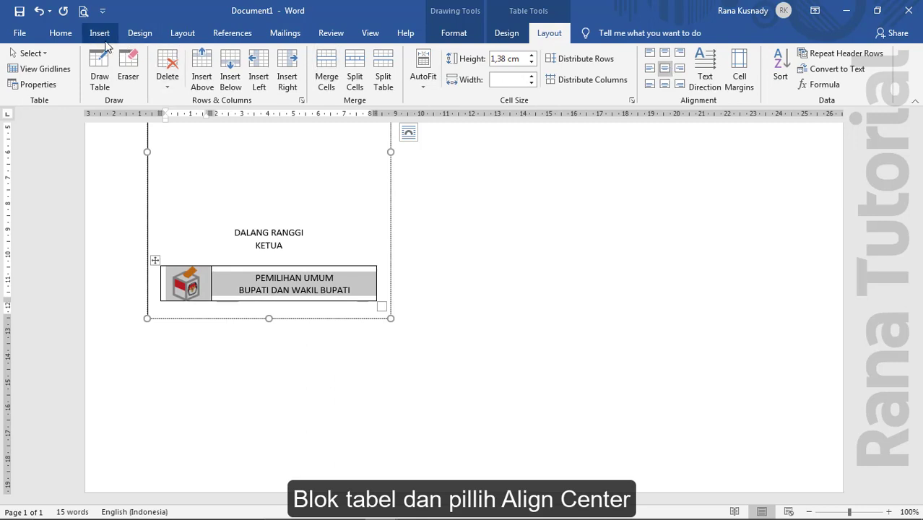
Step: Remove all borders from the footer table
{"action": "left_click", "coordinate": [75, 38]}
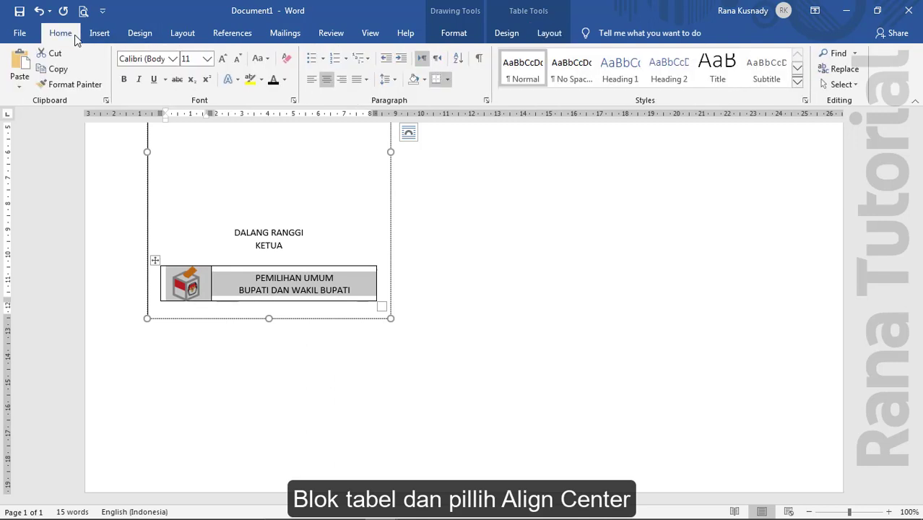
{"action": "left_click", "coordinate": [450, 75]}
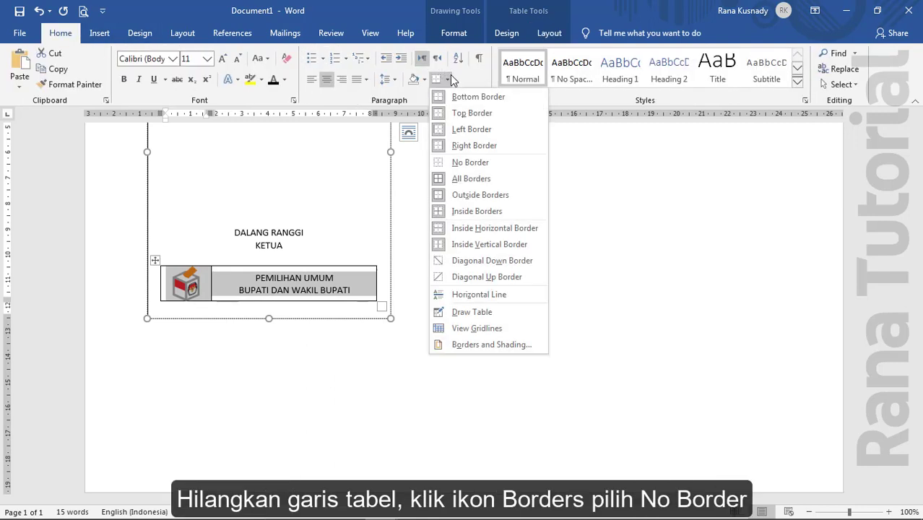
{"action": "left_click", "coordinate": [460, 163]}
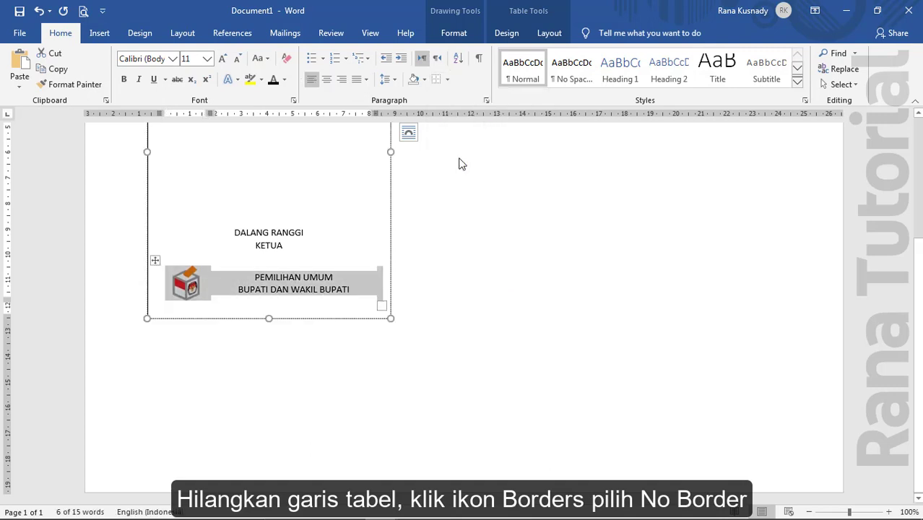
{"action": "scroll", "coordinate": [701, 220], "scroll_direction": "up", "scroll_amount": 5}
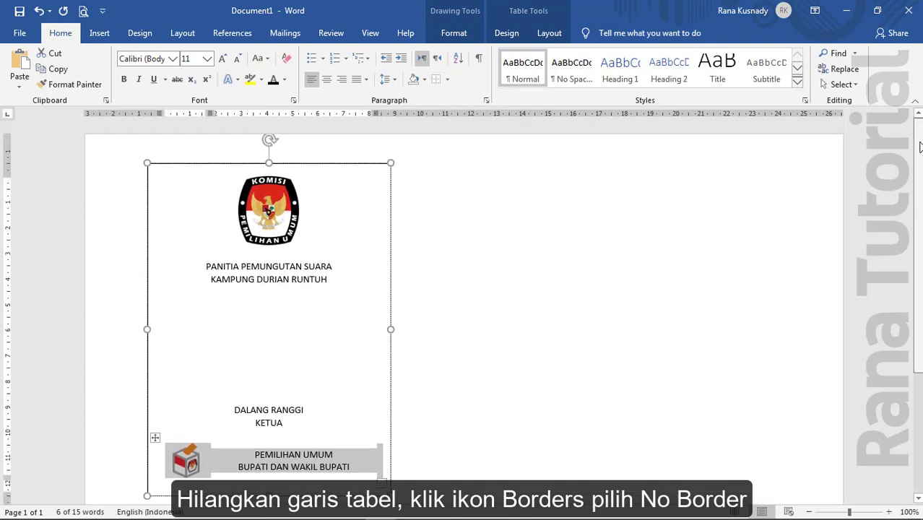
{"action": "left_click", "coordinate": [359, 242]}
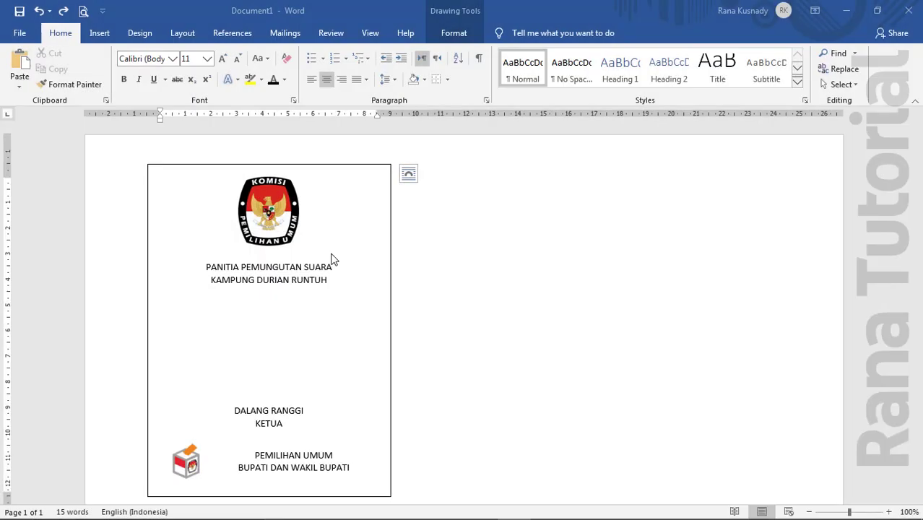
Step: Format all the card's text, from the heading lines through the footer table, in bold Times New Roman
{"action": "left_click", "coordinate": [331, 264]}
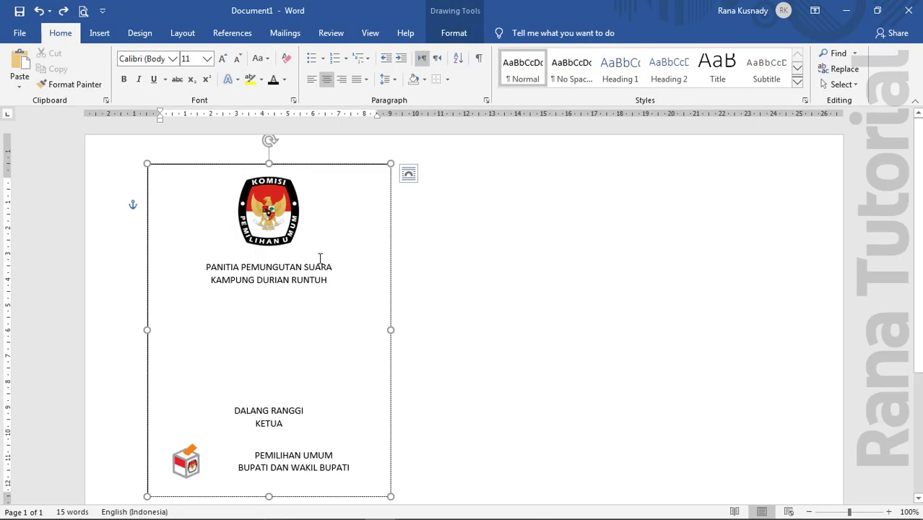
{"action": "left_click_drag", "start_coordinate": [205, 267], "coordinate": [340, 464]}
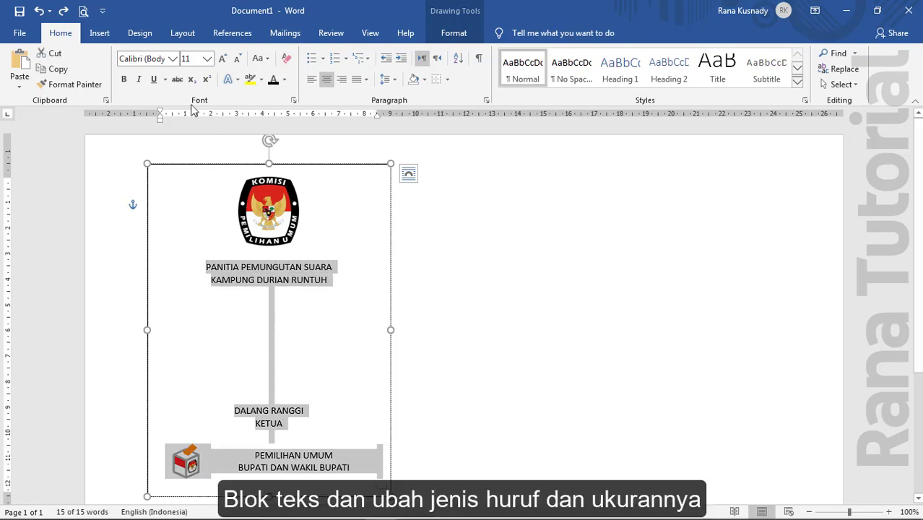
{"action": "left_click", "coordinate": [173, 59]}
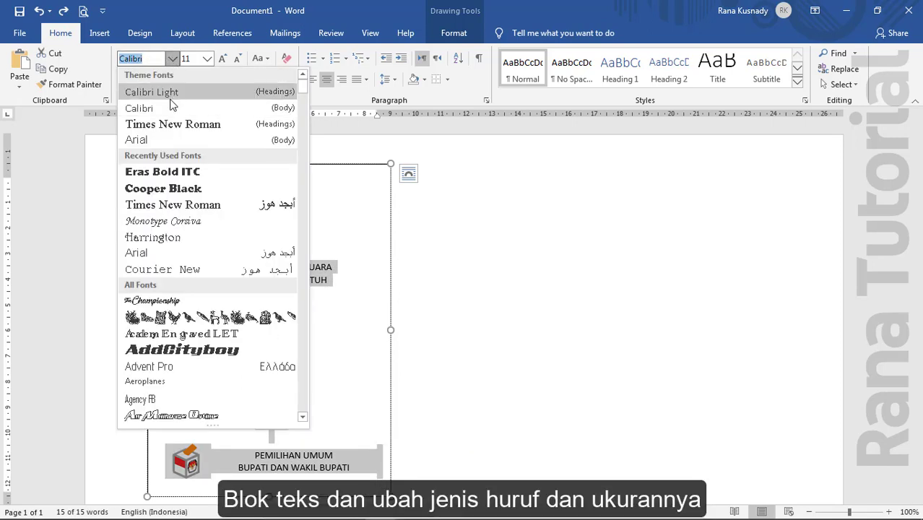
{"action": "left_click", "coordinate": [170, 124]}
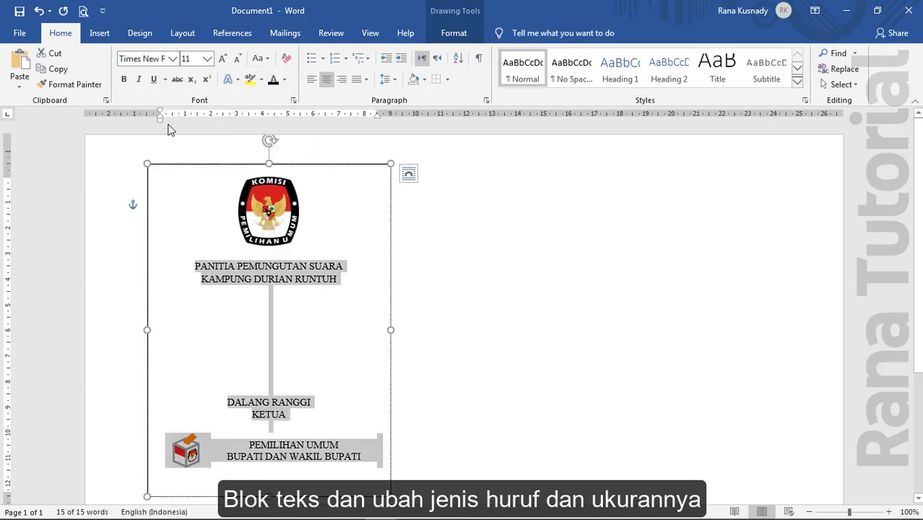
{"action": "left_click", "coordinate": [124, 80]}
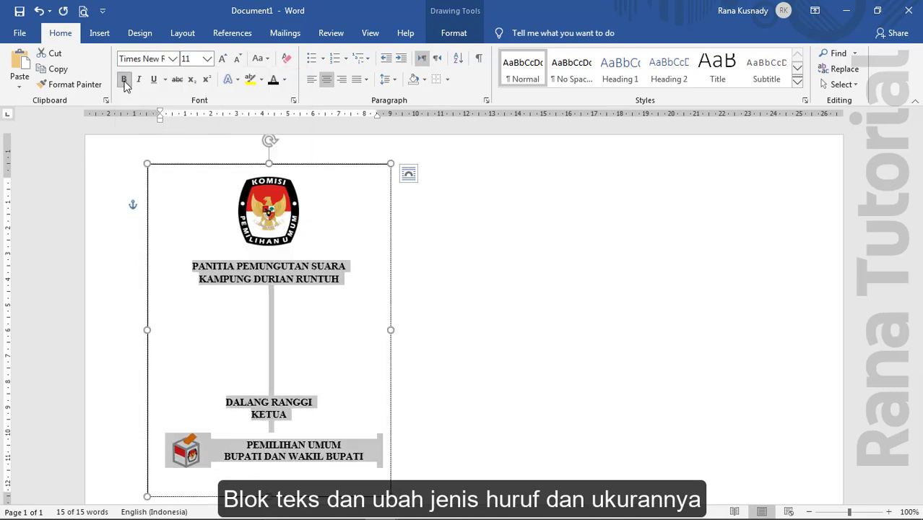
Step: Set the font size of "PANITIA PEMUNGUTAN SUARA" to 14 and of "KAMPUNG DURIAN RUNTUH" to 16
{"action": "left_click", "coordinate": [190, 270]}
{"action": "left_click_drag", "start_coordinate": [231, 262], "coordinate": [340, 271]}
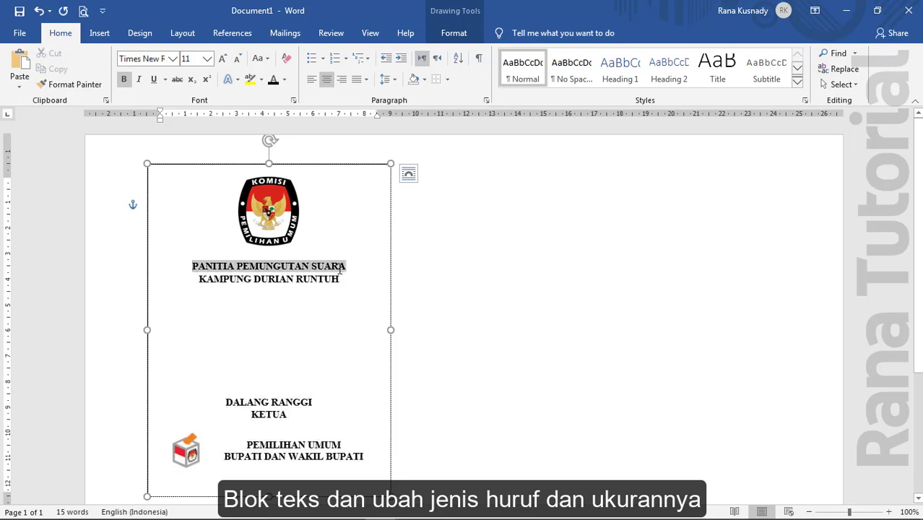
{"action": "left_click", "coordinate": [207, 58]}
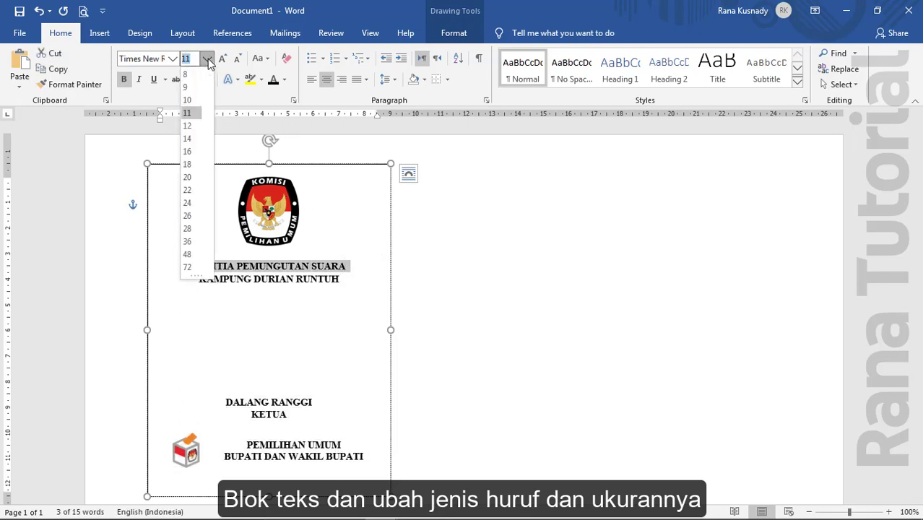
{"action": "left_click", "coordinate": [190, 139]}
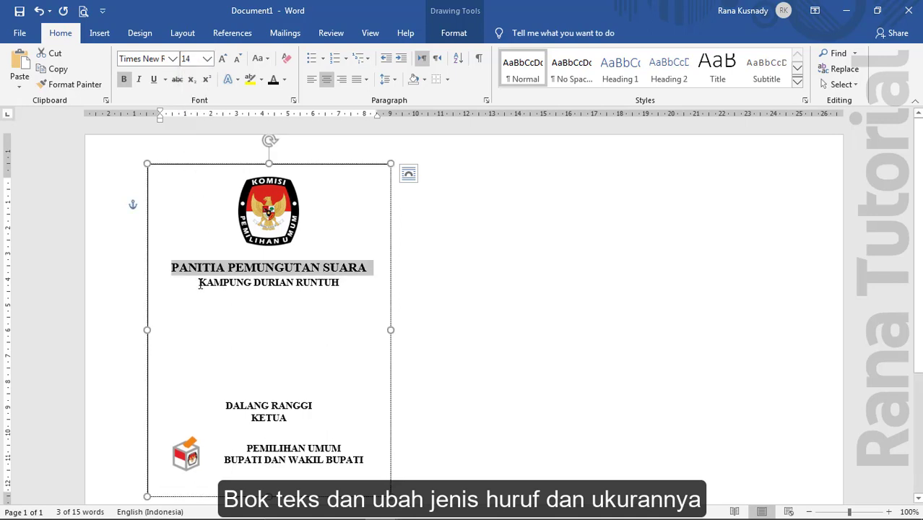
{"action": "left_click_drag", "start_coordinate": [199, 282], "coordinate": [329, 289]}
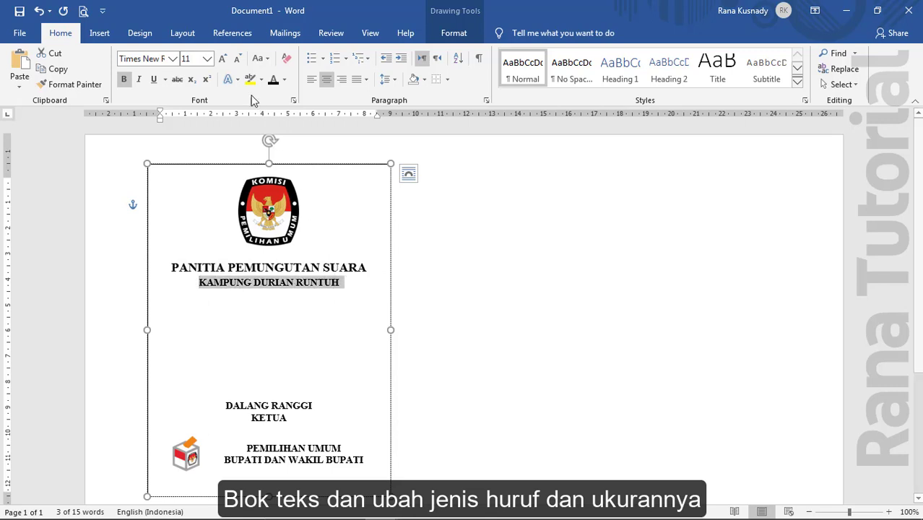
{"action": "left_click", "coordinate": [208, 58]}
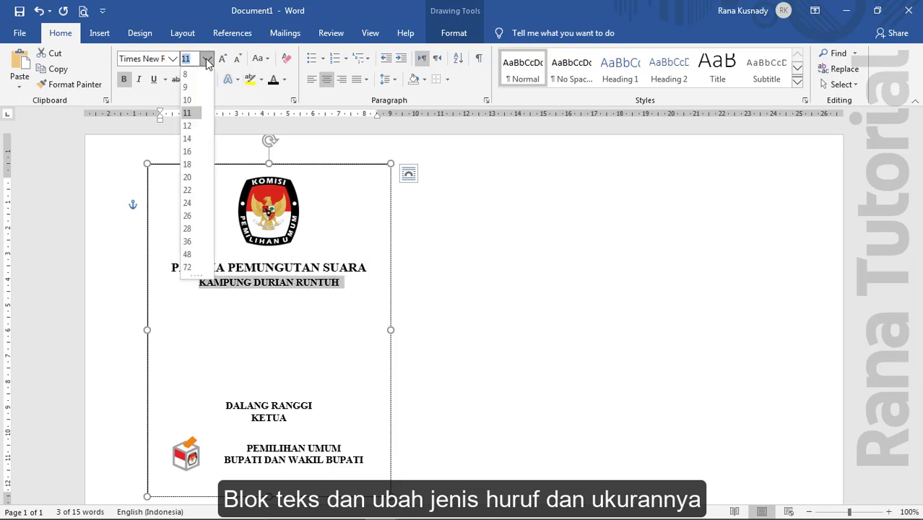
{"action": "left_click", "coordinate": [190, 152]}
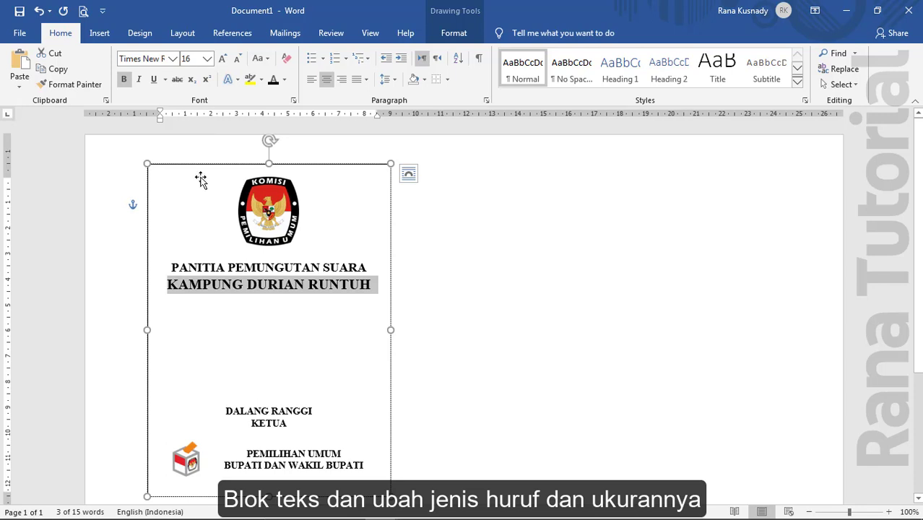
Step: Set the cardholder's name to font size 14 and underline it
{"action": "left_click_drag", "start_coordinate": [226, 410], "coordinate": [309, 409]}
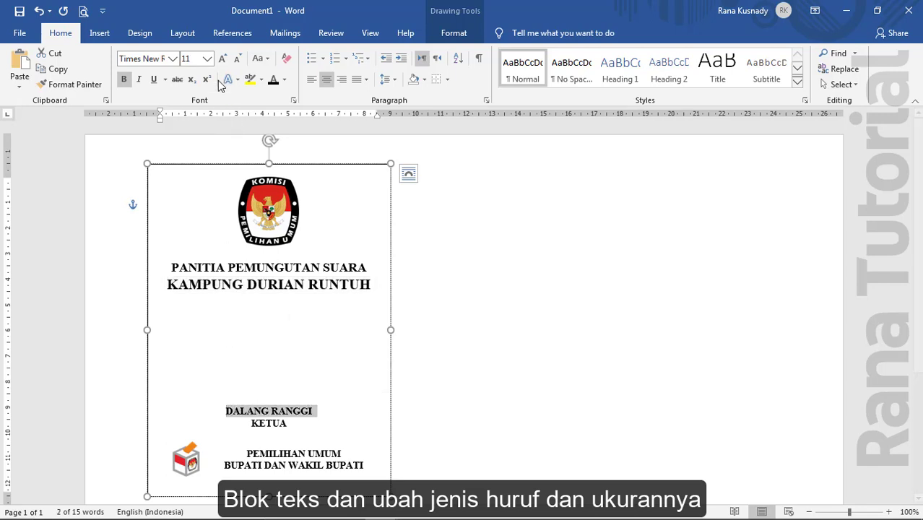
{"action": "left_click", "coordinate": [207, 59]}
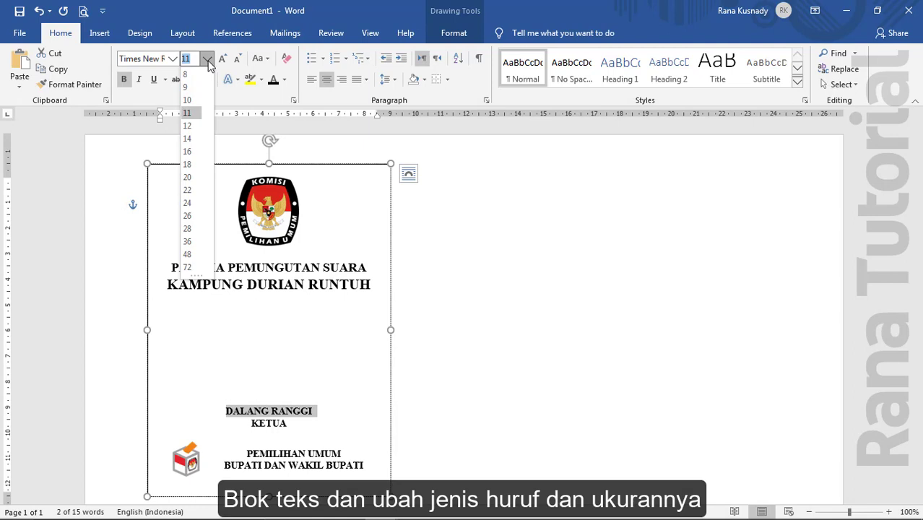
{"action": "left_click", "coordinate": [188, 139]}
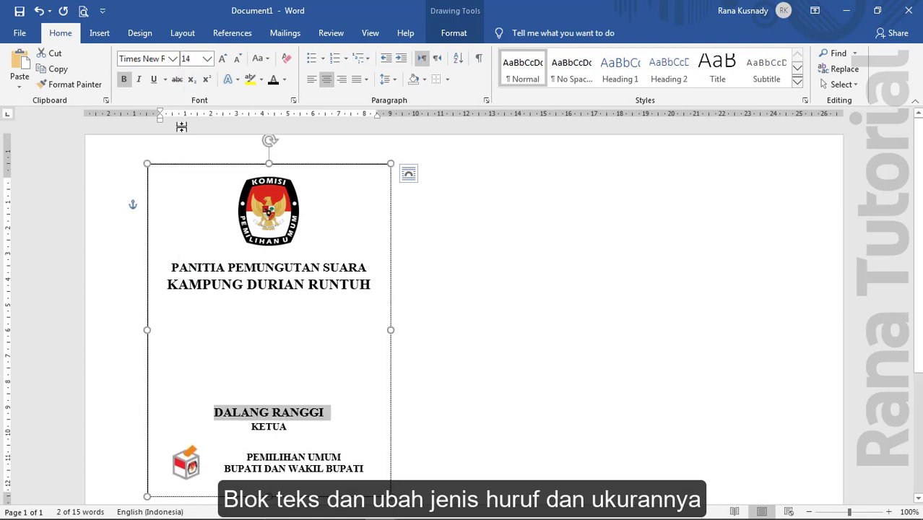
{"action": "left_click", "coordinate": [154, 79]}
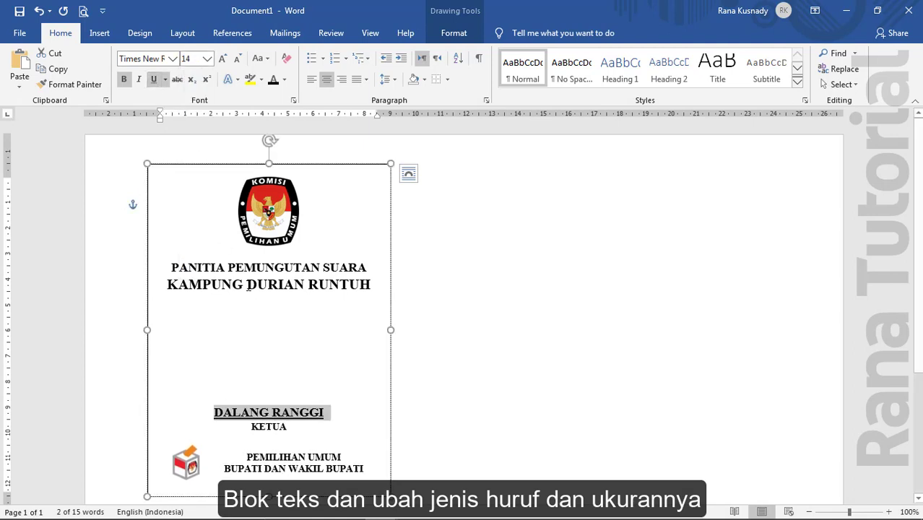
Step: Set the font size of the "KETUA" line and the footer table text to 12
{"action": "left_click_drag", "start_coordinate": [252, 426], "coordinate": [328, 455]}
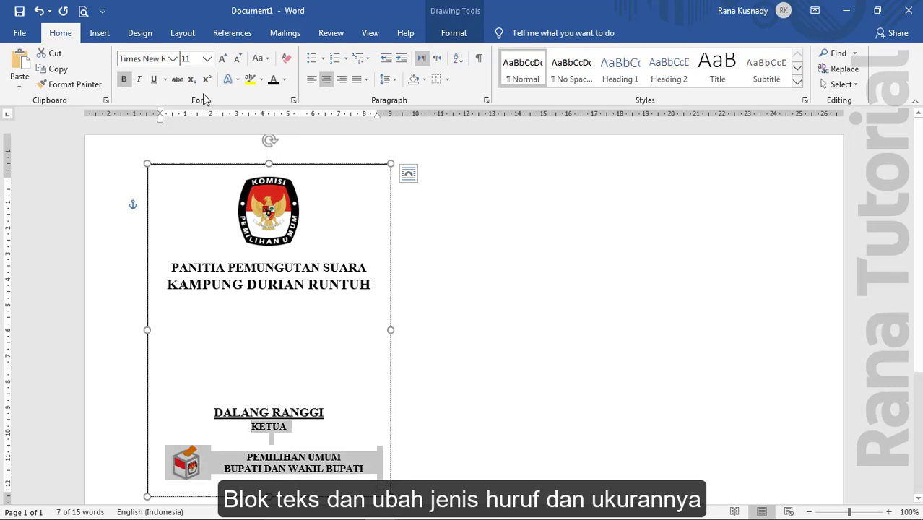
{"action": "left_click", "coordinate": [207, 60]}
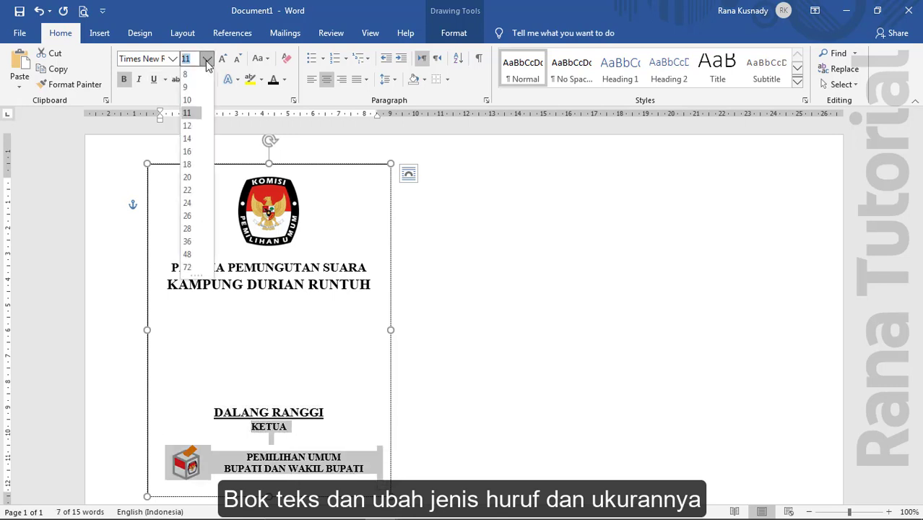
{"action": "left_click", "coordinate": [188, 126]}
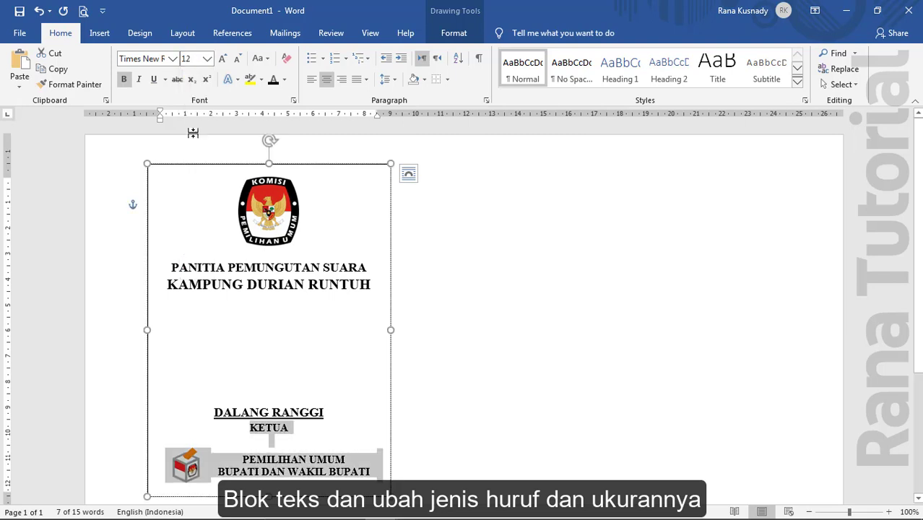
{"action": "left_click", "coordinate": [369, 332]}
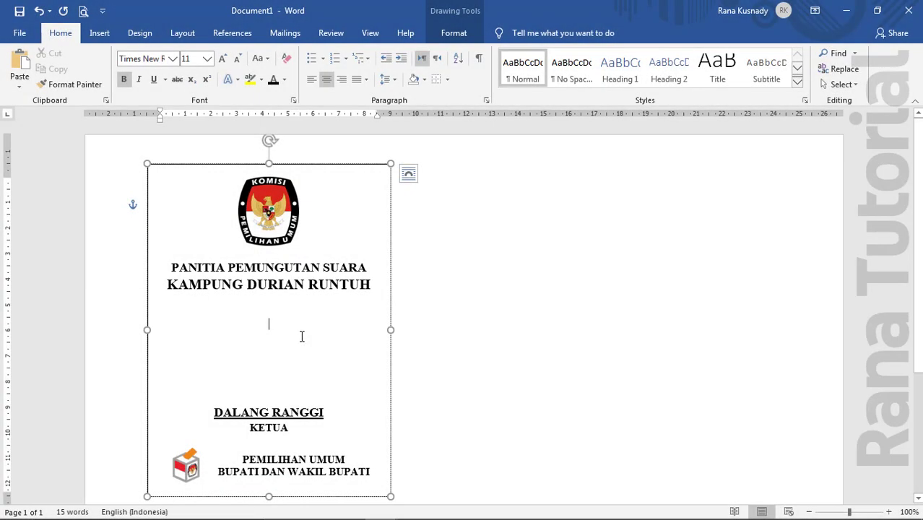
Step: Draw a rectangle about 3.86 cm high and 3.47 cm wide between the "KAMPUNG DURIAN RUNTUH" line and the cardholder's name
{"action": "left_click", "coordinate": [100, 34]}
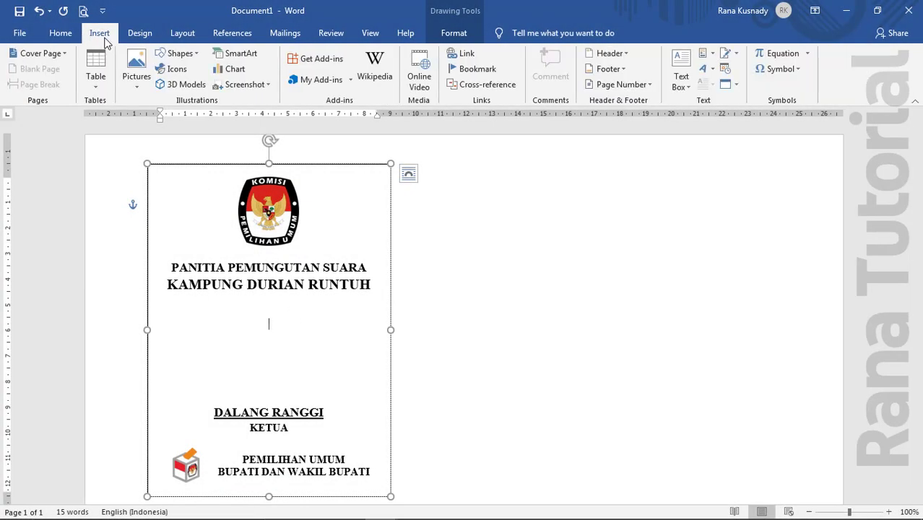
{"action": "left_click", "coordinate": [178, 54]}
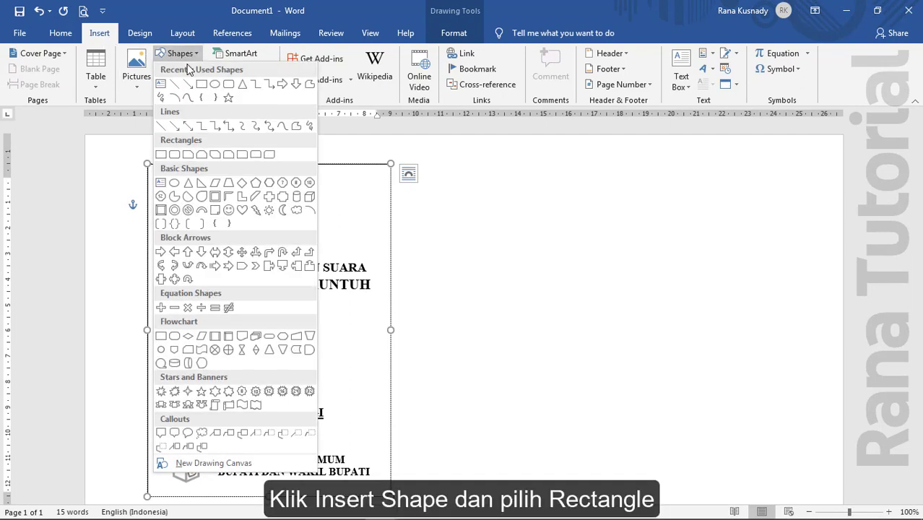
{"action": "left_click", "coordinate": [202, 84]}
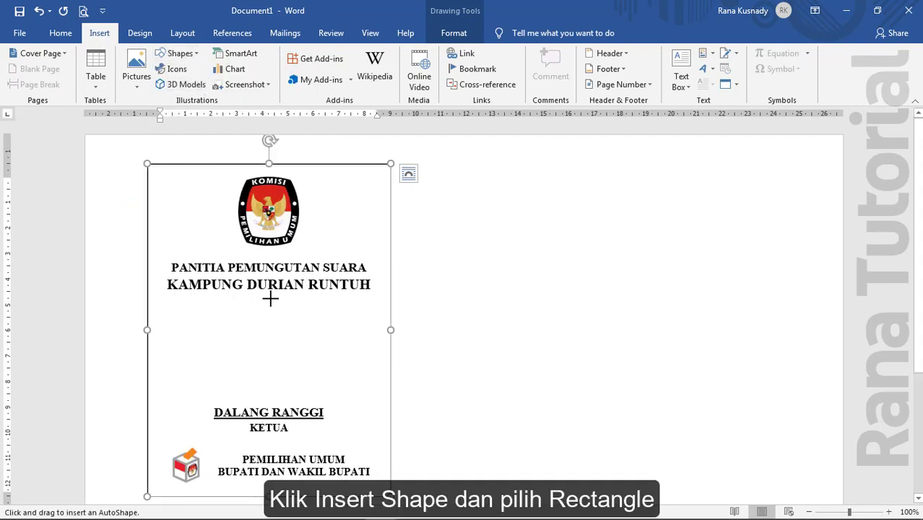
{"action": "mouse_move", "coordinate": [233, 300]}
{"action": "left_mouse_down"}
{"action": "mouse_move", "coordinate": [292, 354]}
{"action": "mouse_move", "coordinate": [321, 398]}
{"action": "left_mouse_up"}
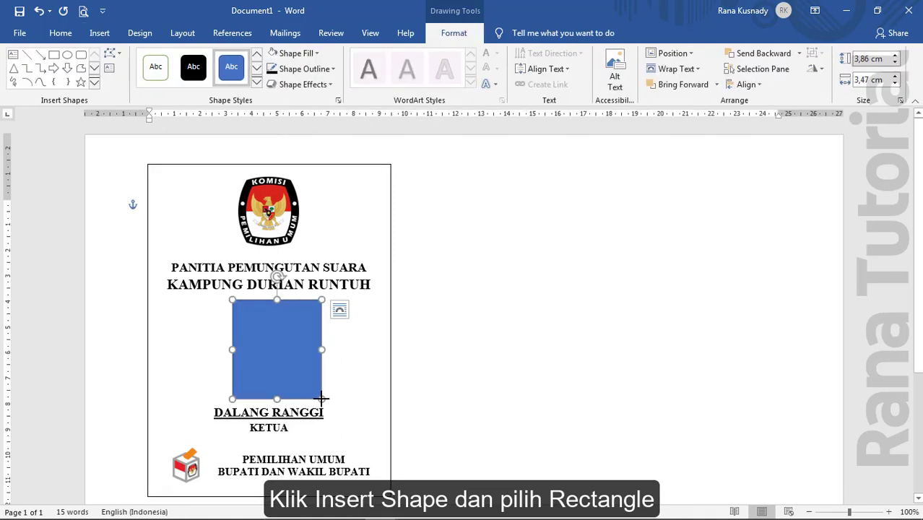
Step: Give the photo rectangle a white fill and a black outline
{"action": "left_click", "coordinate": [317, 55]}
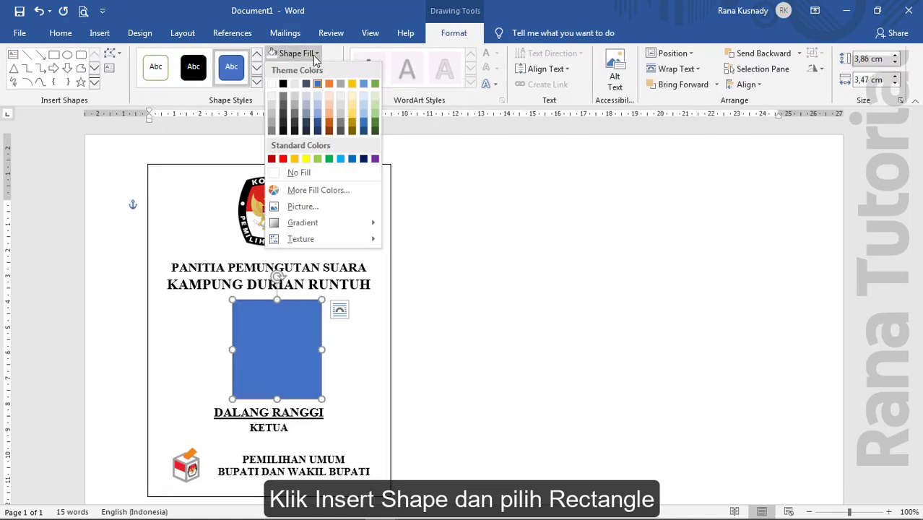
{"action": "left_click", "coordinate": [299, 173]}
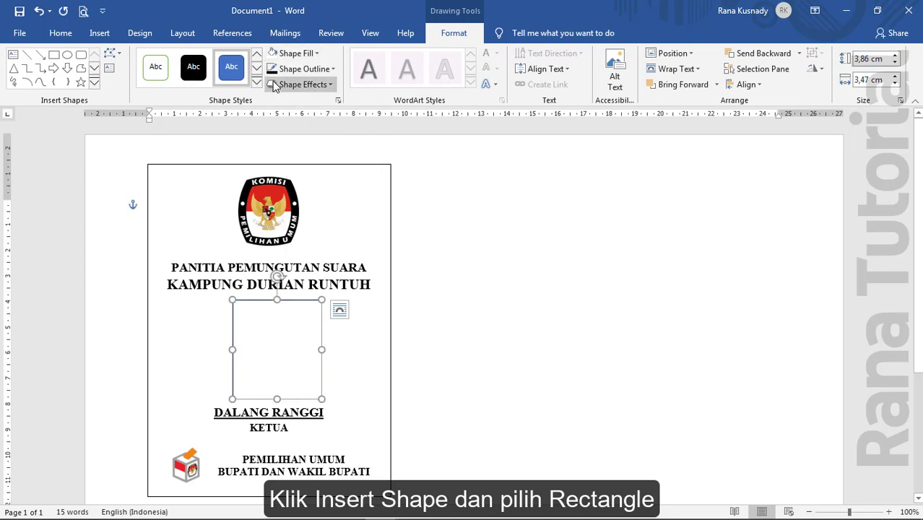
{"action": "left_click", "coordinate": [333, 69]}
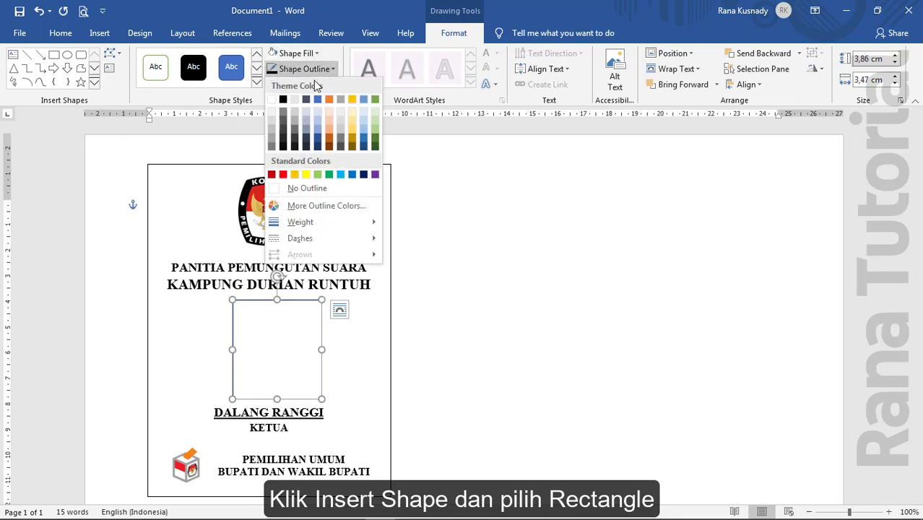
{"action": "left_click", "coordinate": [282, 99]}
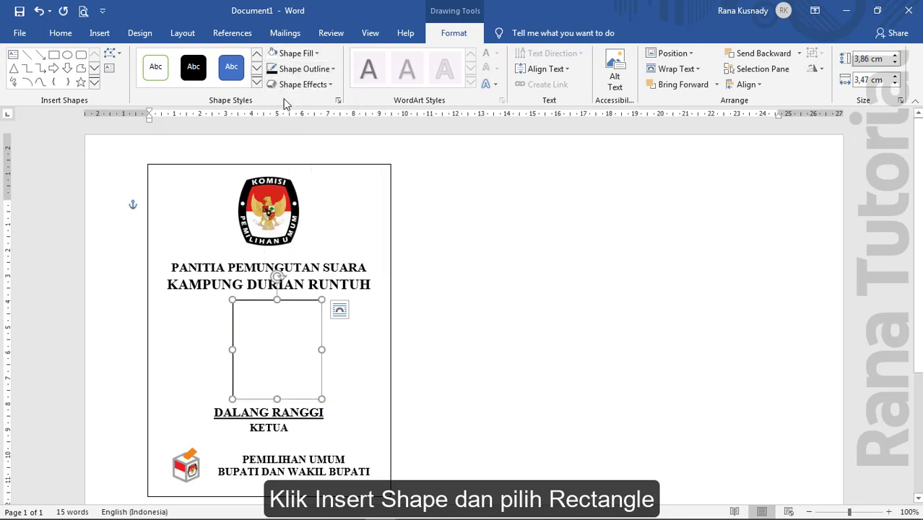
Step: Set the photo rectangle's height to 4 cm and its width to 3 cm
{"action": "left_click", "coordinate": [861, 61]}
{"action": "type", "text": "4"}
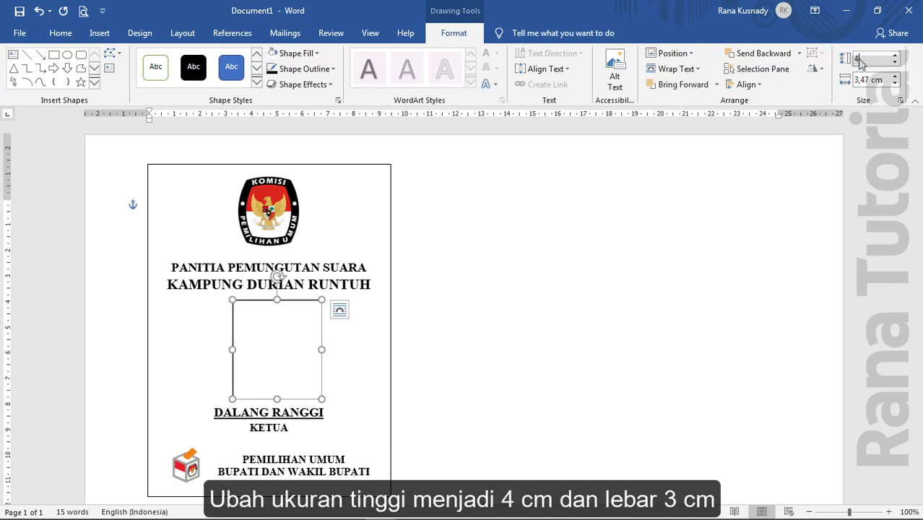
{"action": "left_click", "coordinate": [861, 80]}
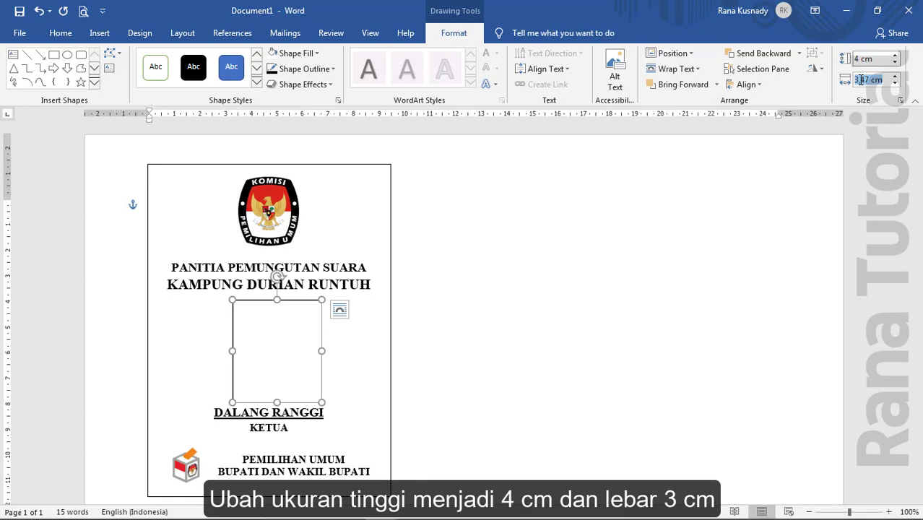
{"action": "type", "text": "3"}
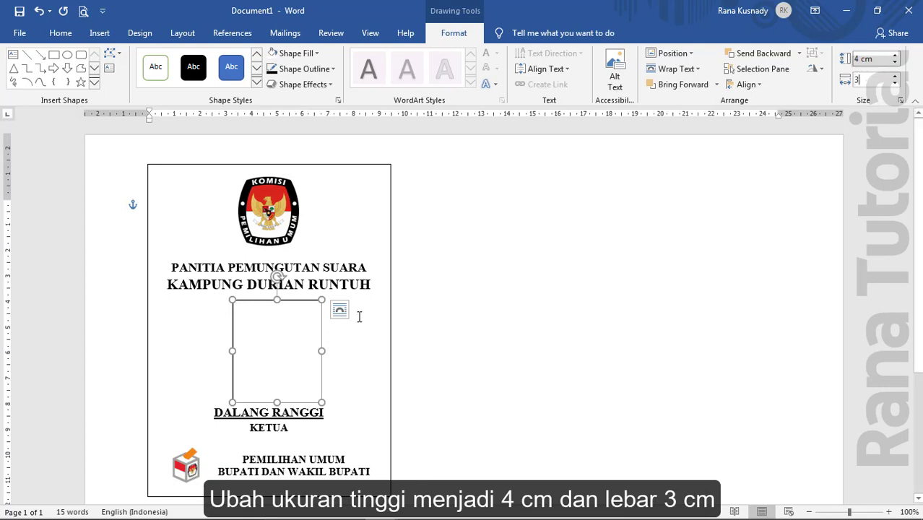
{"action": "key", "text": "Return"}
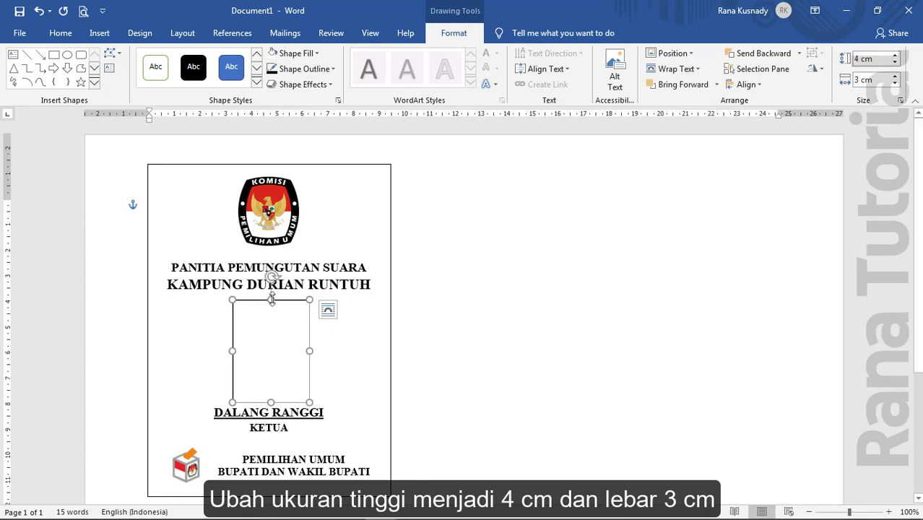
Step: Select the card's text box and the photo rectangle together and align their centers horizontally
{"action": "left_click", "coordinate": [61, 33]}
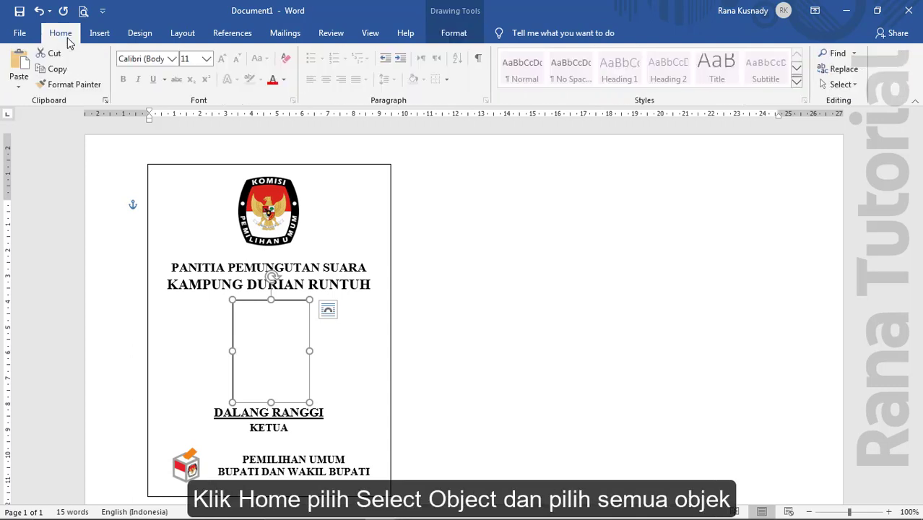
{"action": "left_click", "coordinate": [845, 85]}
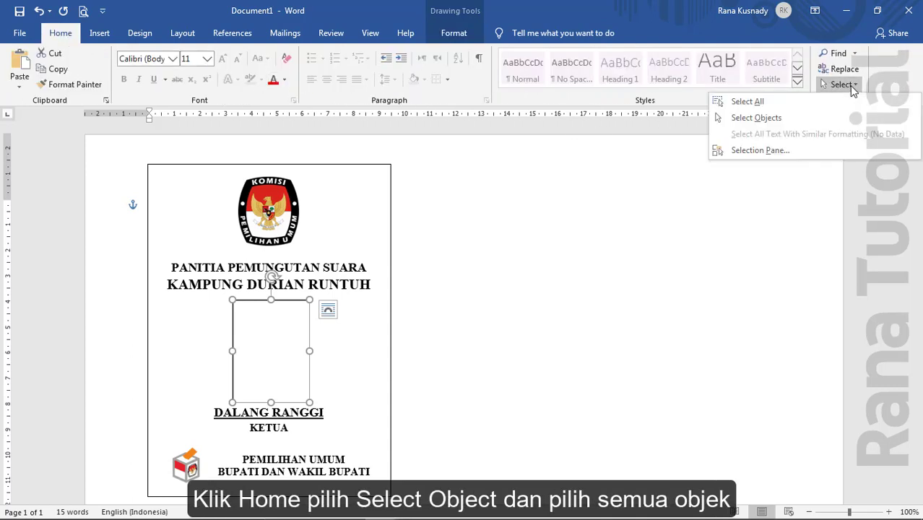
{"action": "left_click", "coordinate": [756, 117]}
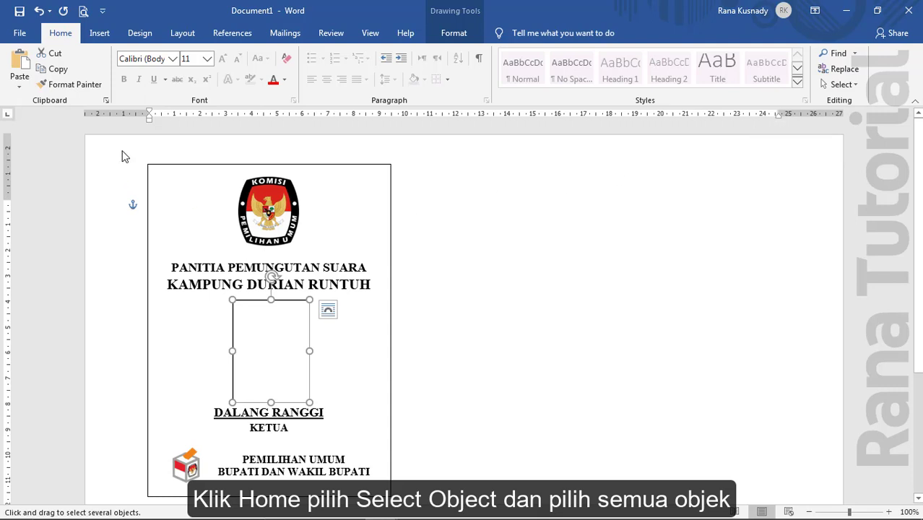
{"action": "left_click_drag", "start_coordinate": [122, 154], "coordinate": [424, 411]}
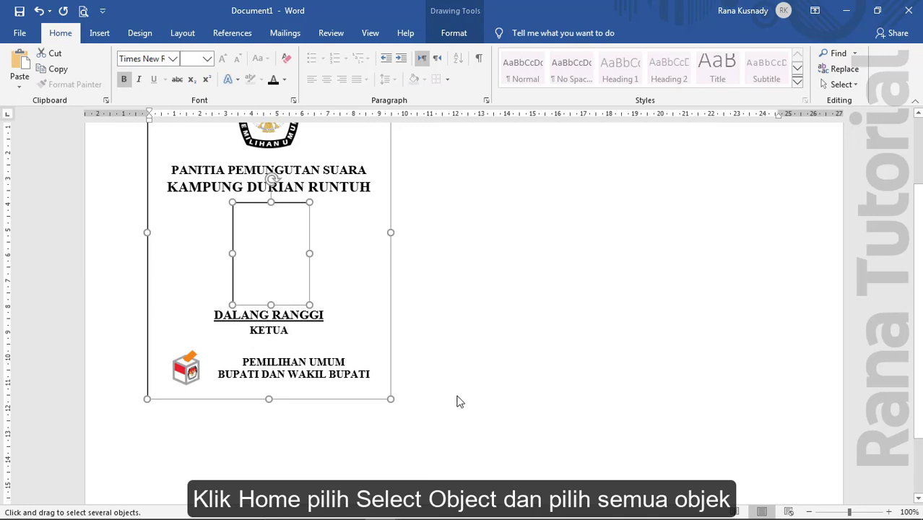
{"action": "scroll", "coordinate": [723, 238], "scroll_direction": "up", "scroll_amount": 3}
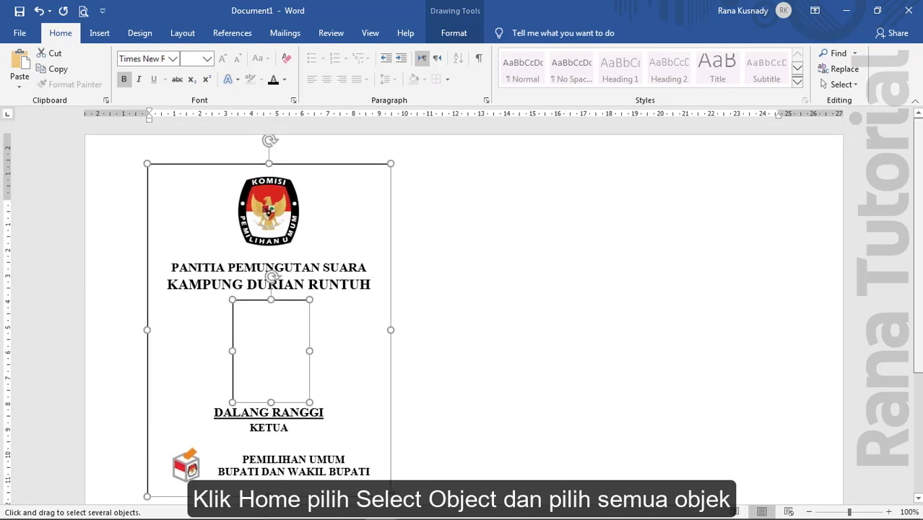
{"action": "left_click", "coordinate": [468, 37]}
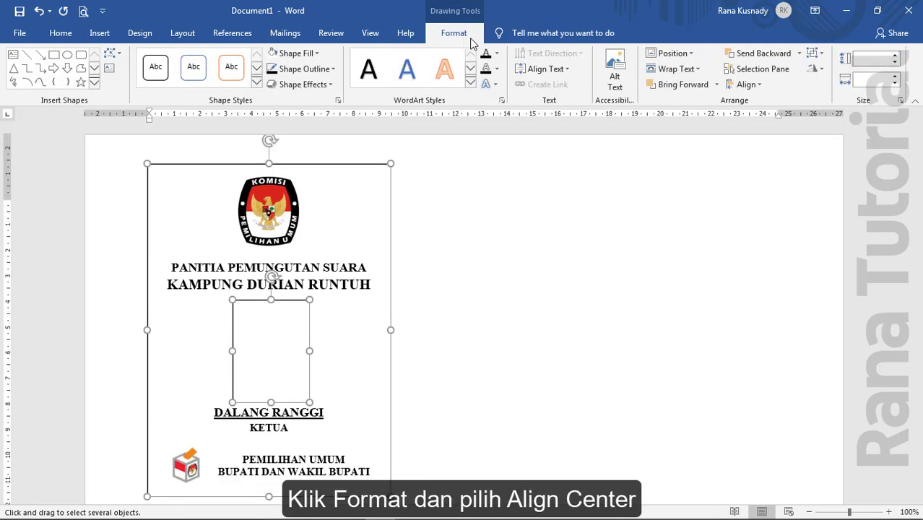
{"action": "left_click", "coordinate": [744, 85]}
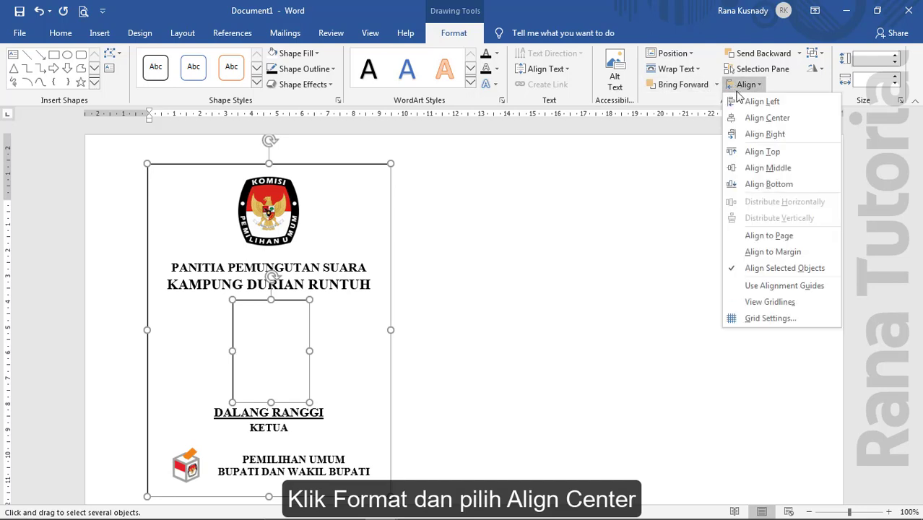
{"action": "left_click", "coordinate": [739, 119]}
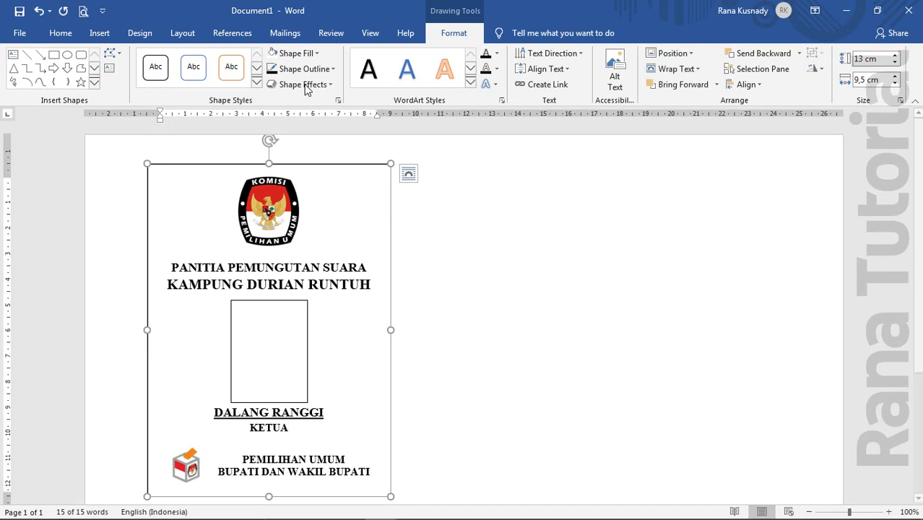
Step: Fill the card's text box with the picture file "scrn1-" as its background
{"action": "left_click", "coordinate": [302, 53]}
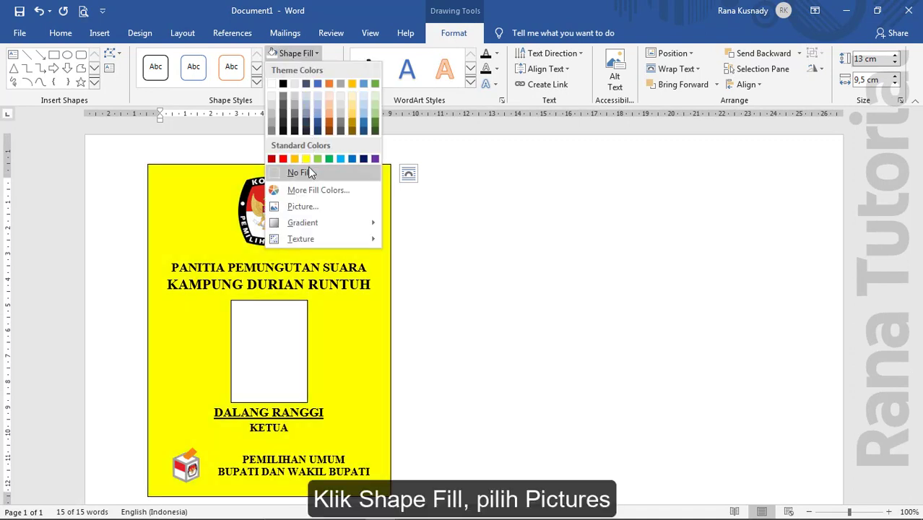
{"action": "left_click", "coordinate": [304, 207]}
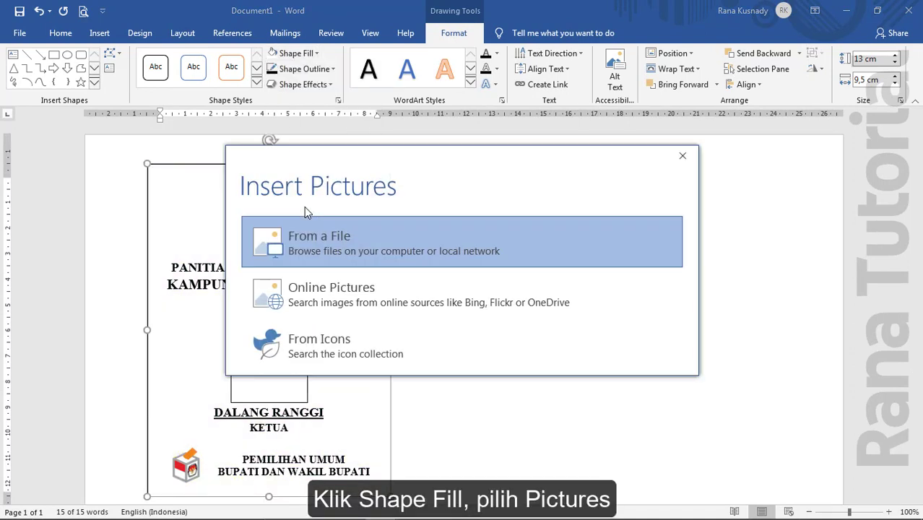
{"action": "left_click", "coordinate": [304, 237]}
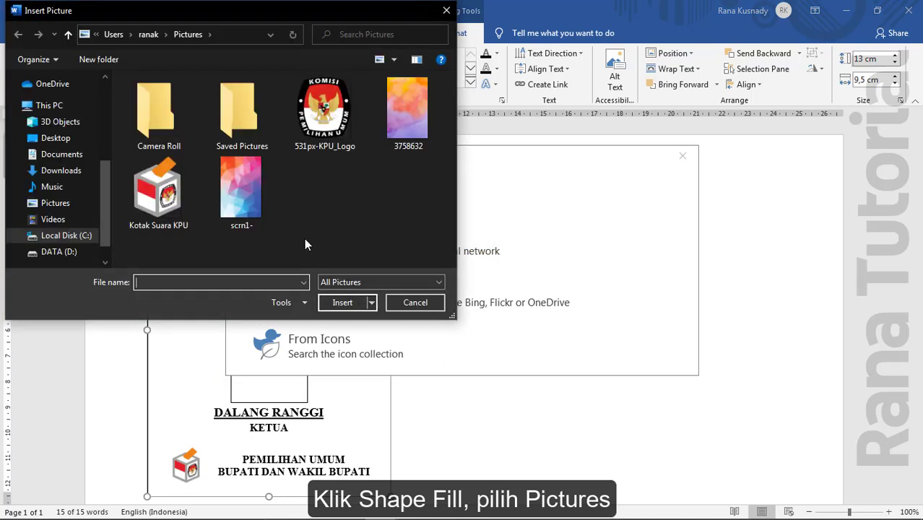
{"action": "left_click", "coordinate": [252, 198]}
{"action": "left_click", "coordinate": [345, 302]}
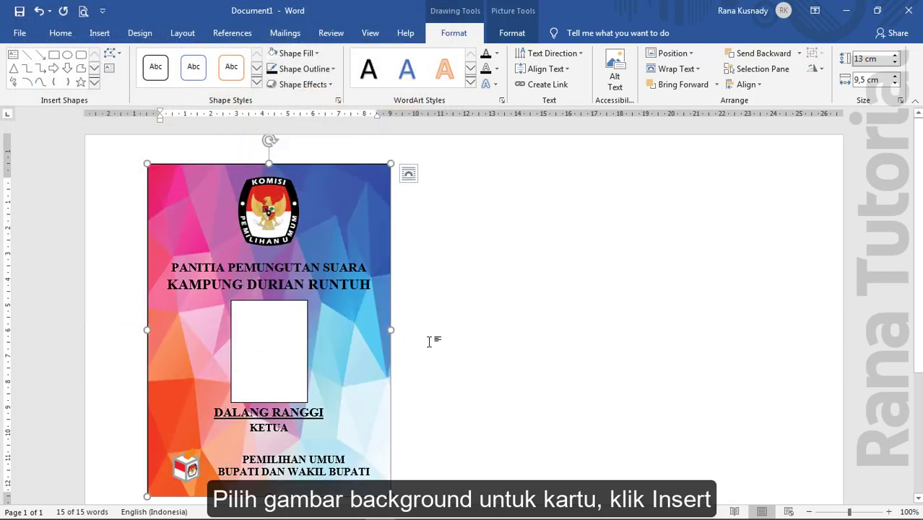
{"action": "left_click", "coordinate": [428, 341]}
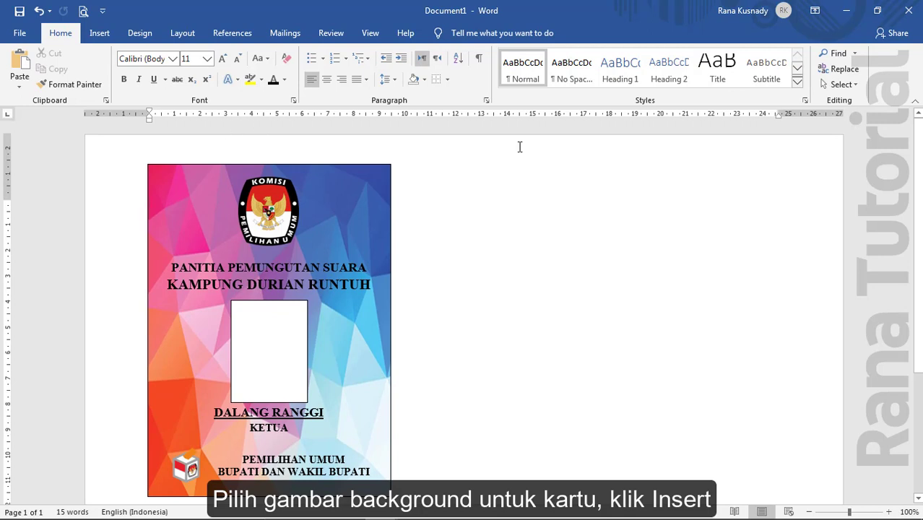
Step: Select the card's text box and the photo rectangle together and group them into one object
{"action": "left_click", "coordinate": [823, 86]}
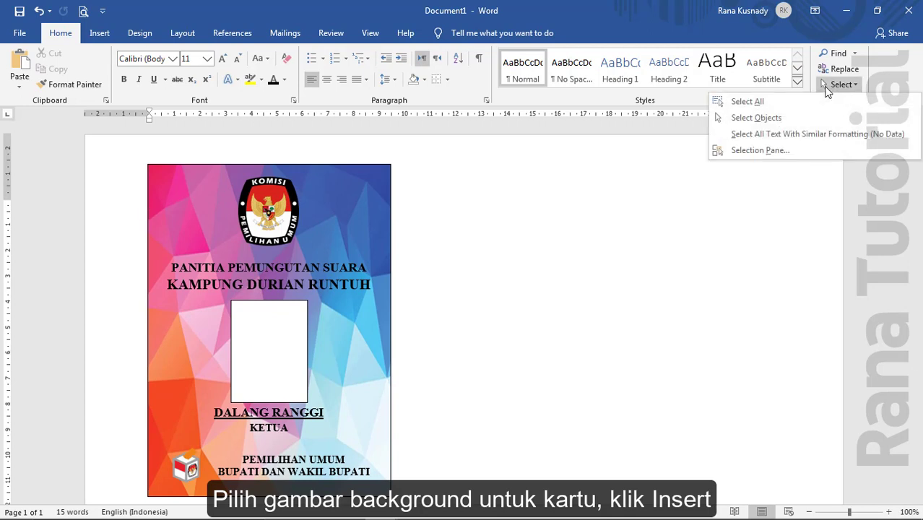
{"action": "left_click", "coordinate": [767, 118]}
{"action": "left_click_drag", "start_coordinate": [135, 151], "coordinate": [406, 396]}
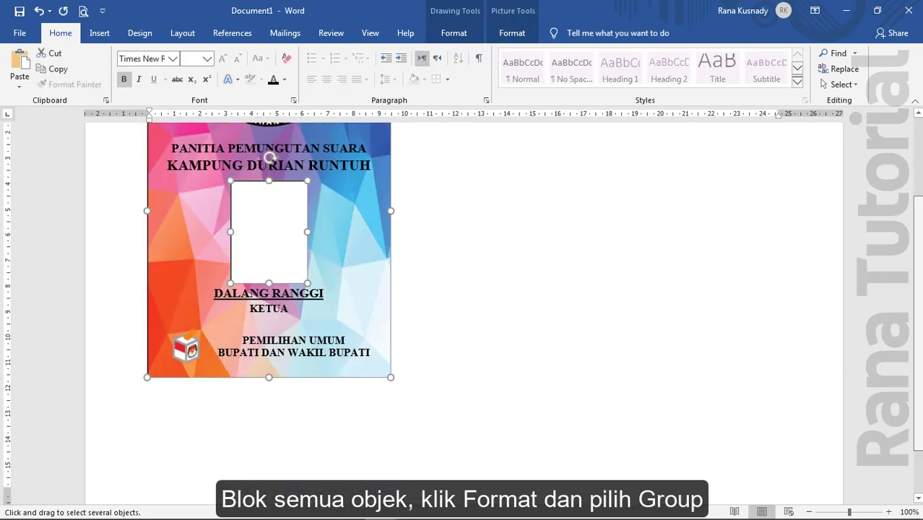
{"action": "scroll", "coordinate": [903, 338], "scroll_direction": "up", "scroll_amount": 3}
{"action": "left_click", "coordinate": [512, 34]}
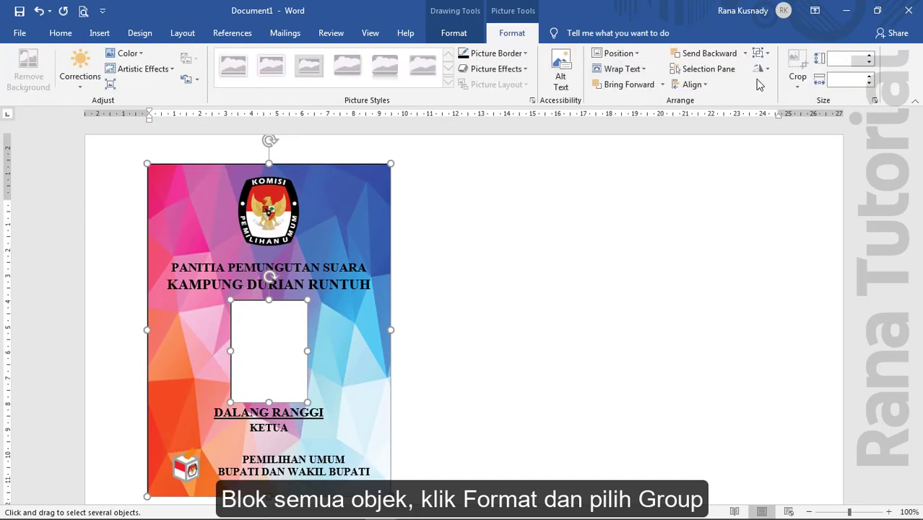
{"action": "left_click", "coordinate": [768, 56]}
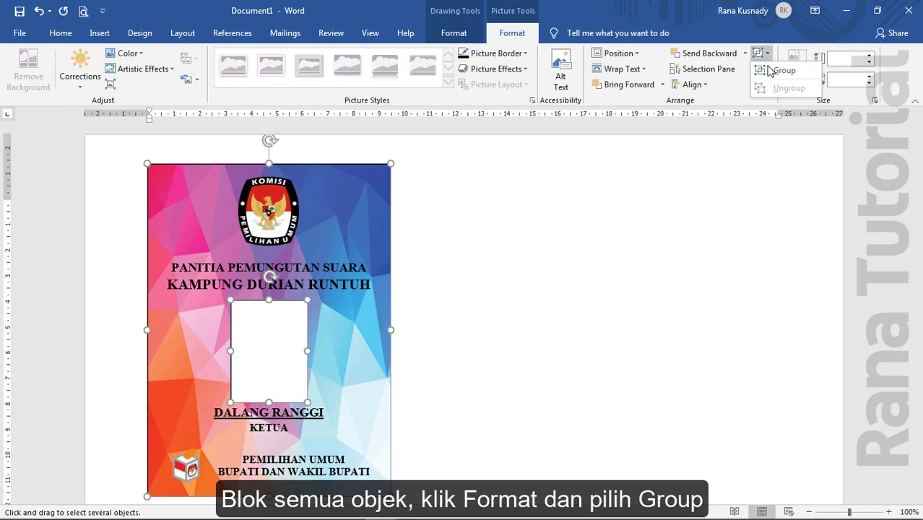
{"action": "left_click", "coordinate": [773, 71]}
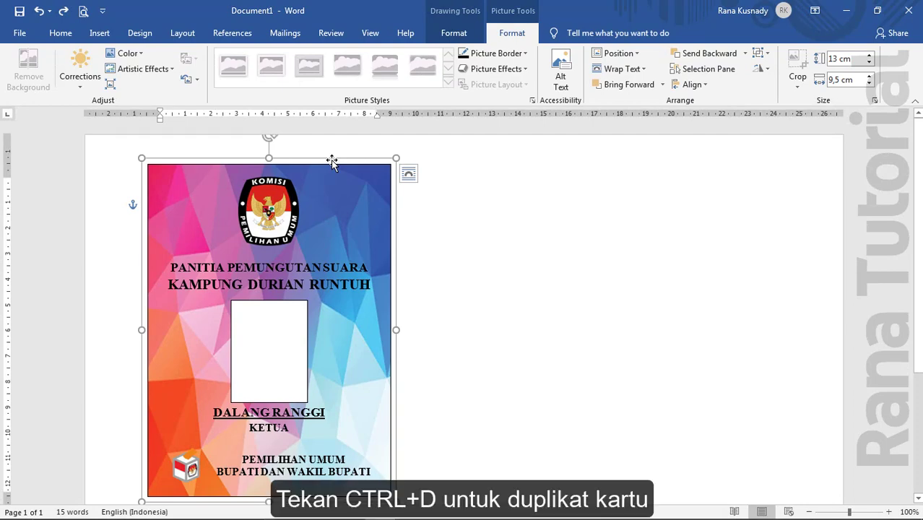
Step: Duplicate the grouped card and place the copy beside the original on its right
{"action": "key", "text": "ctrl+d"}
{"action": "left_click_drag", "start_coordinate": [330, 180], "coordinate": [628, 167]}
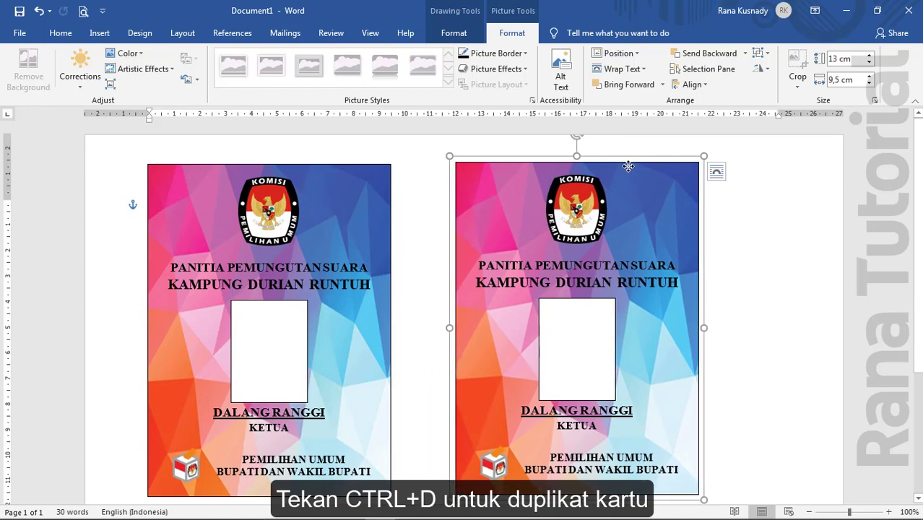
Step: Open the picture file selection for the duplicate card's background fill
{"action": "left_click", "coordinate": [456, 35]}
{"action": "left_click", "coordinate": [304, 54]}
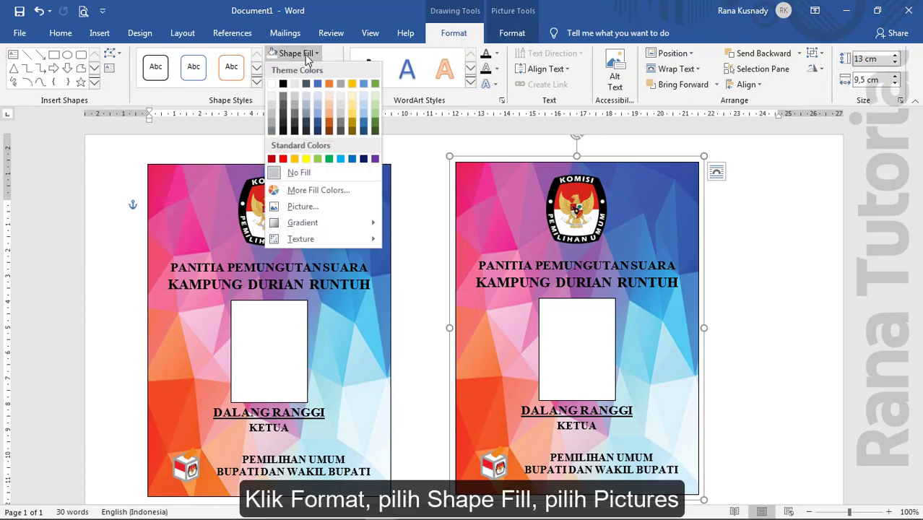
{"action": "left_click", "coordinate": [307, 206]}
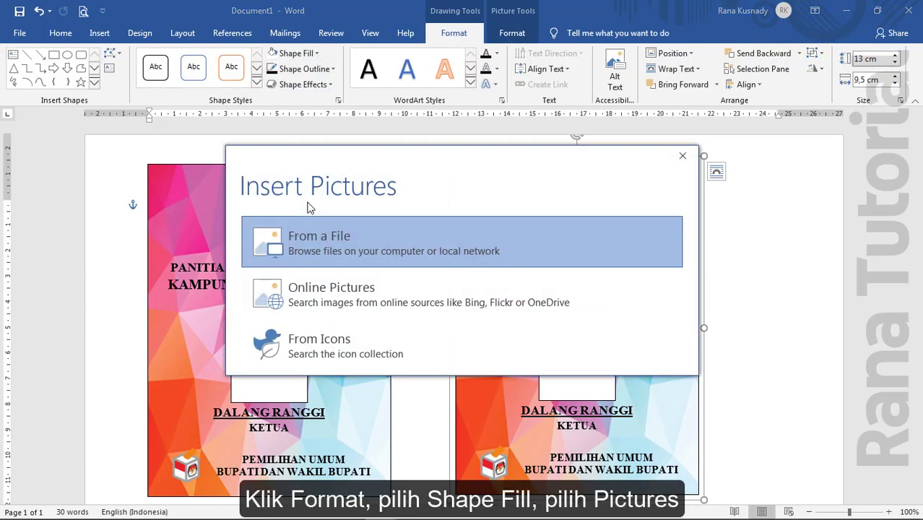
{"action": "left_click", "coordinate": [311, 234]}
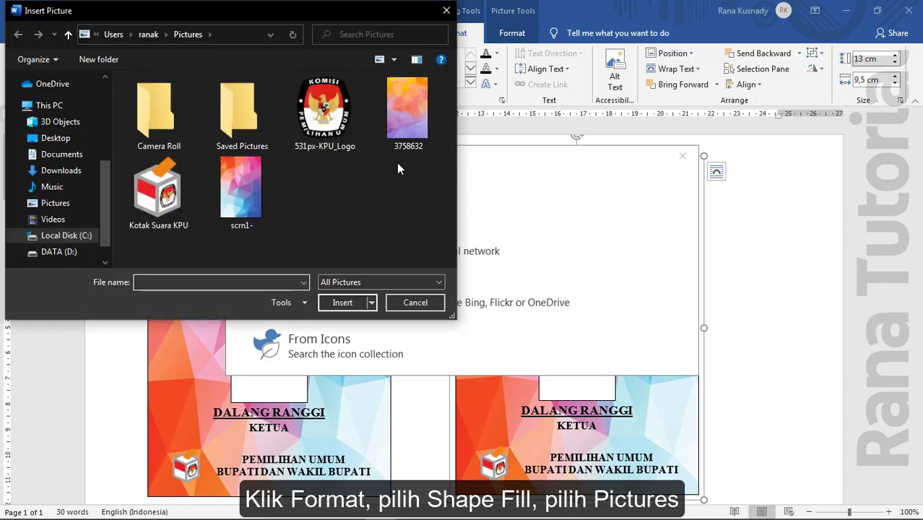